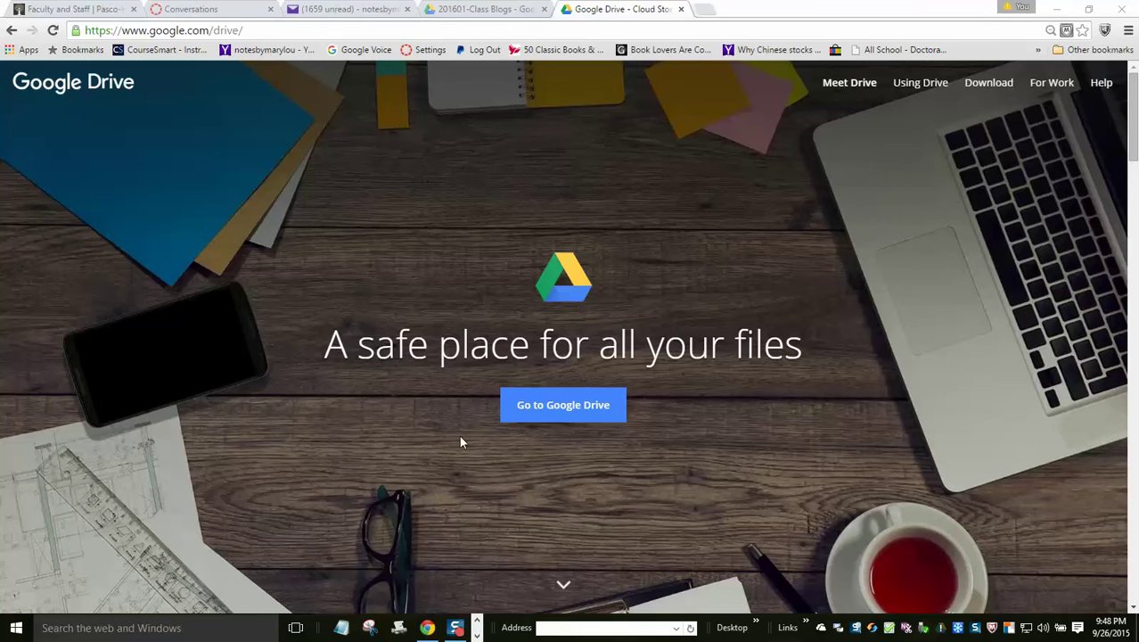
- Continue into Google Drive and sign in with the account password to reach My Drive
{"action": "left_click", "coordinate": [538, 412]}
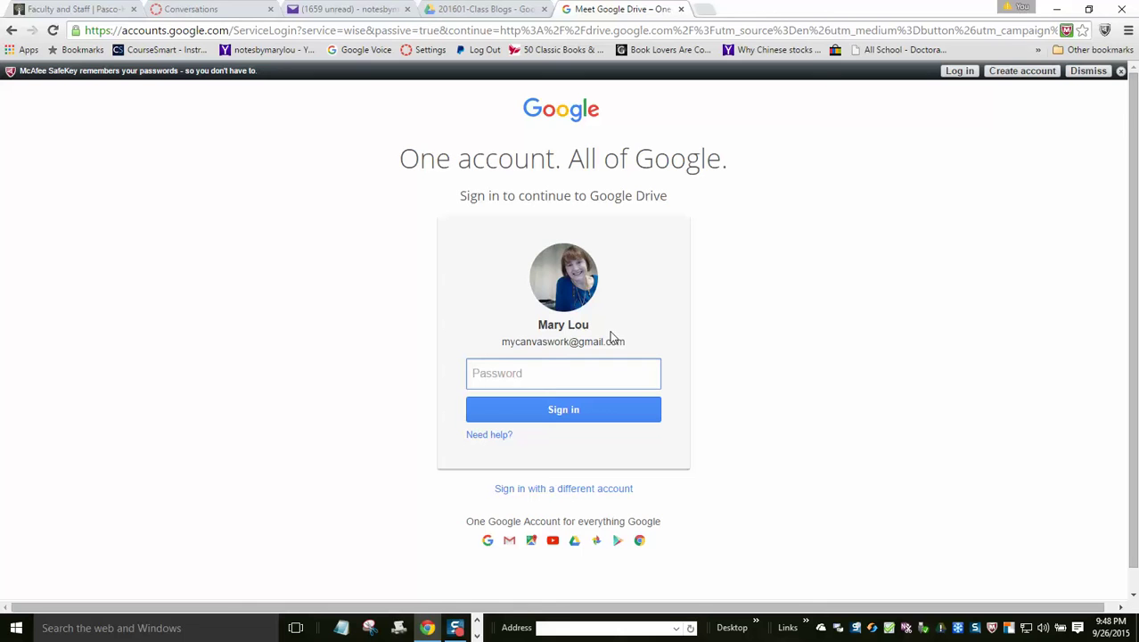
{"action": "type", "text": "•••••••••••"}
{"action": "left_click", "coordinate": [592, 413]}
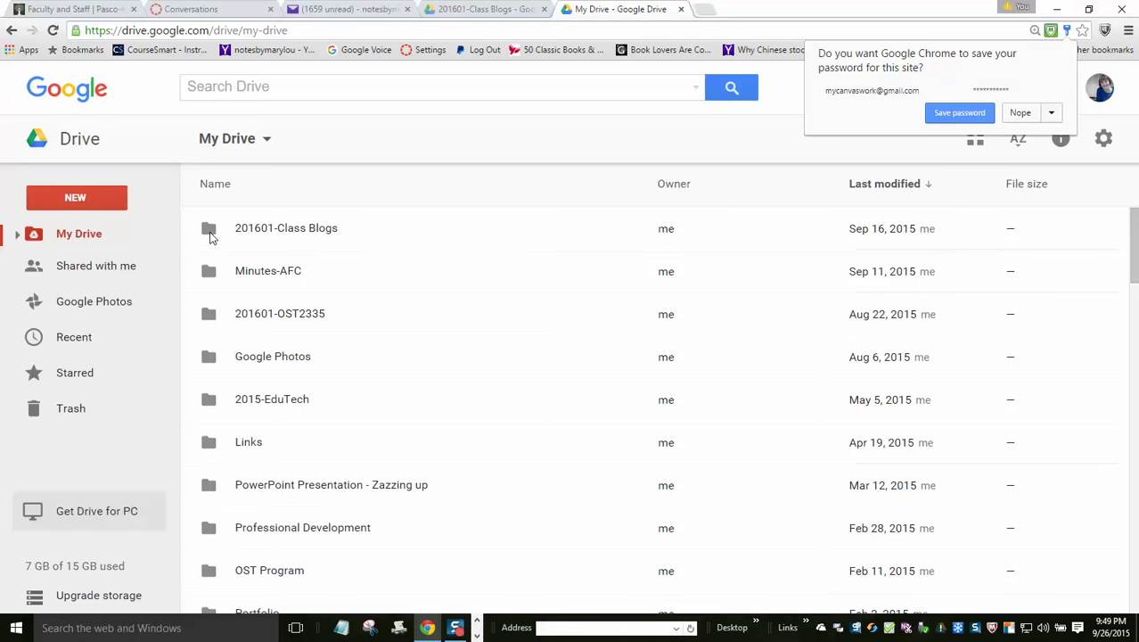
- Open the 201601-Class Blogs folder and open the OST2335 Class Blog - Fall 2015 document
{"action": "double_click", "coordinate": [210, 231]}
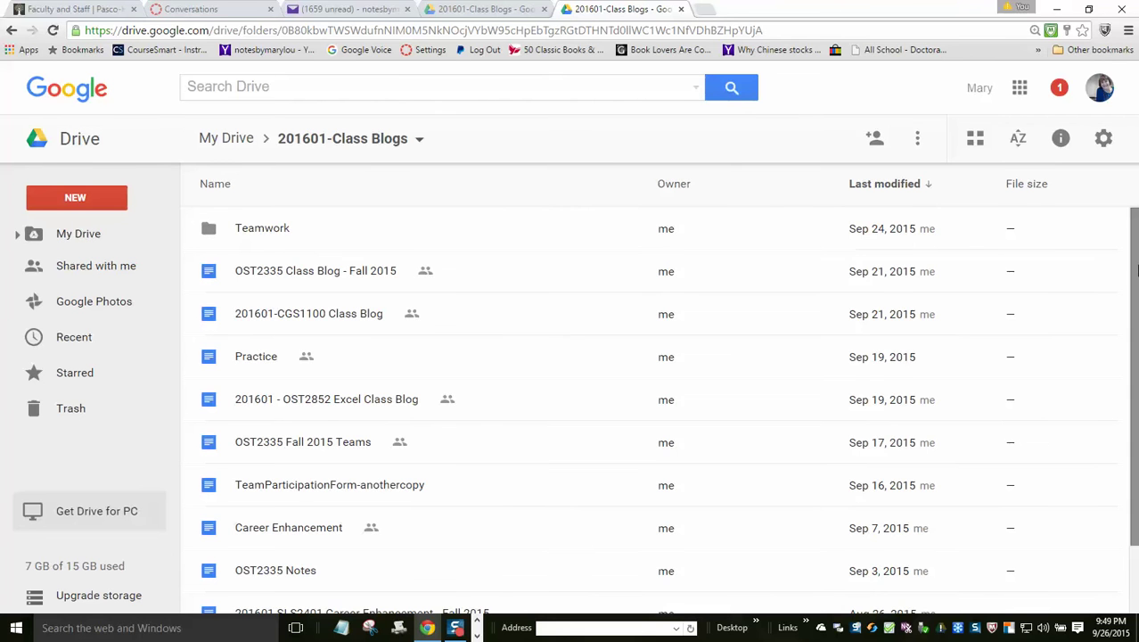
{"action": "left_click_drag", "start_coordinate": [1135, 271], "coordinate": [1136, 339]}
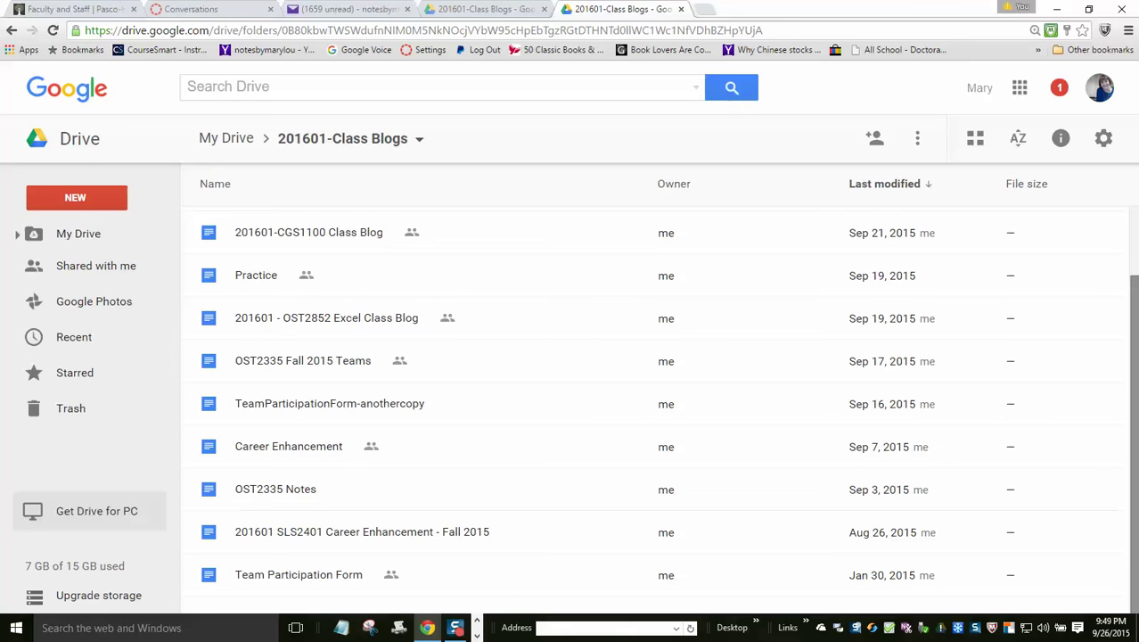
{"action": "scroll", "coordinate": [1127, 347], "scroll_direction": "up", "scroll_amount": 2}
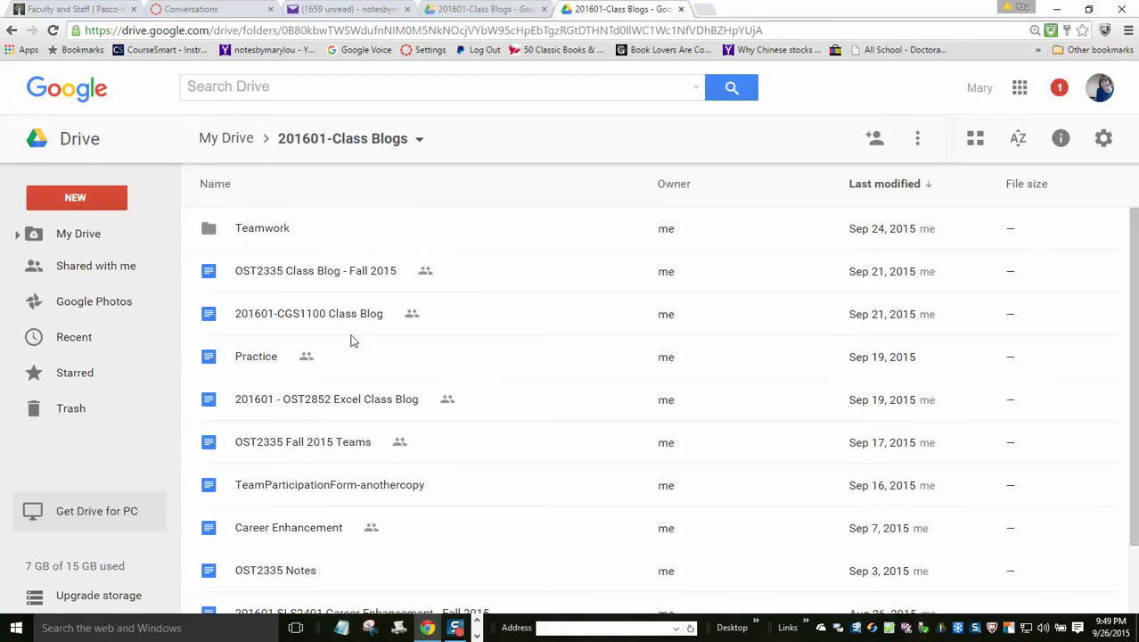
{"action": "double_click", "coordinate": [389, 271]}
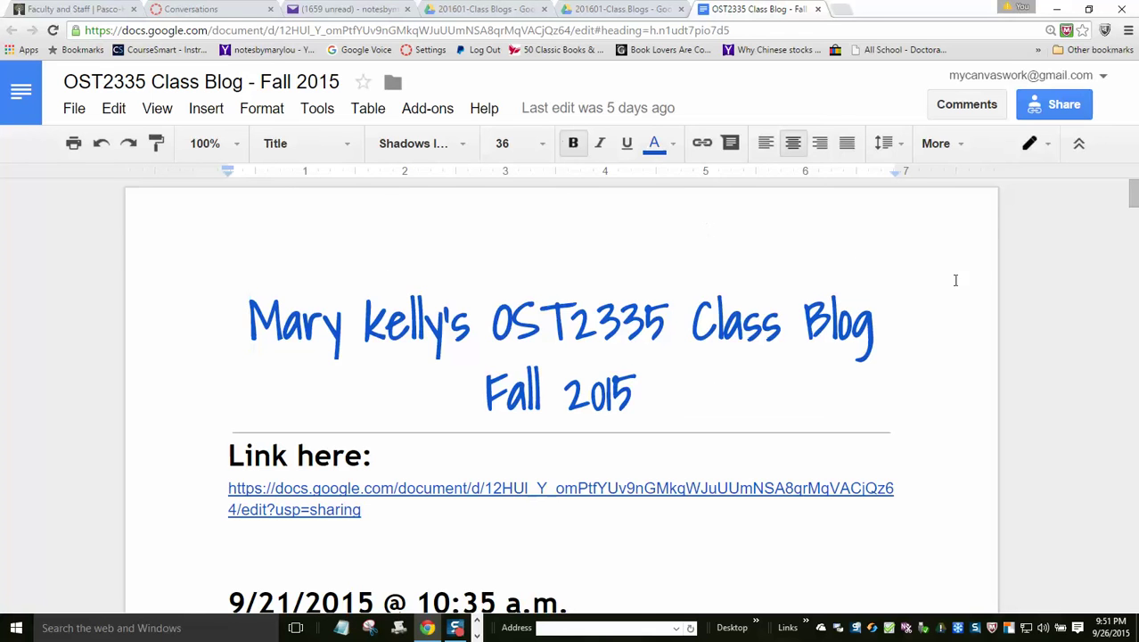
- Scroll the class blog down to the 9/17/2015 @ 12:18 p.m. entry with the team membership link
{"action": "left_click_drag", "start_coordinate": [1133, 192], "coordinate": [1132, 199]}
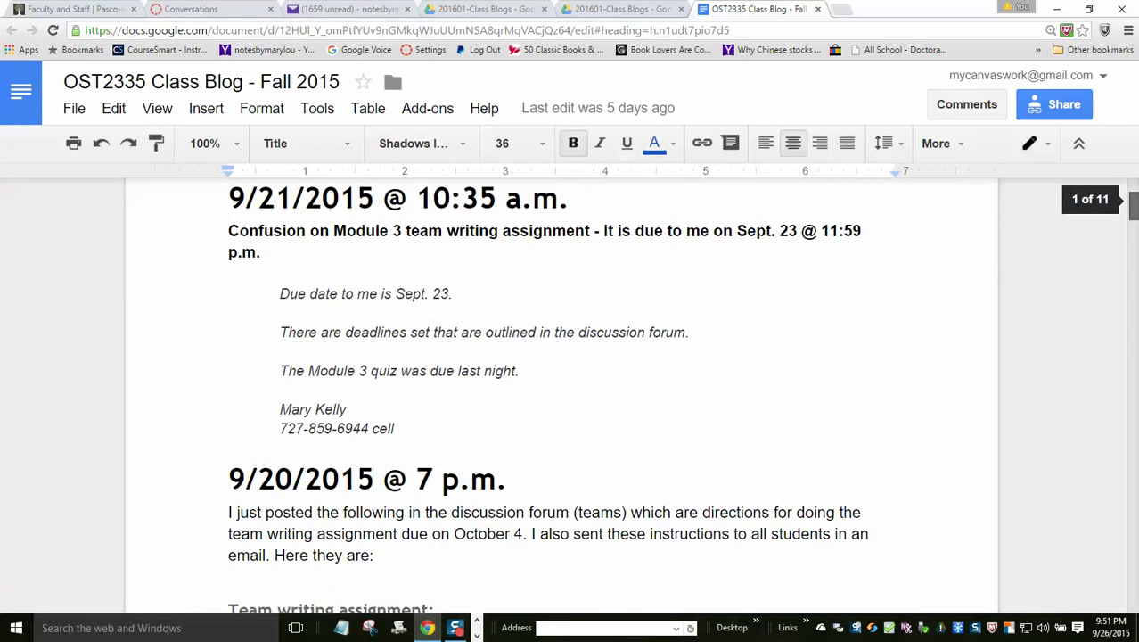
{"action": "left_click_drag", "start_coordinate": [1133, 199], "coordinate": [1132, 325]}
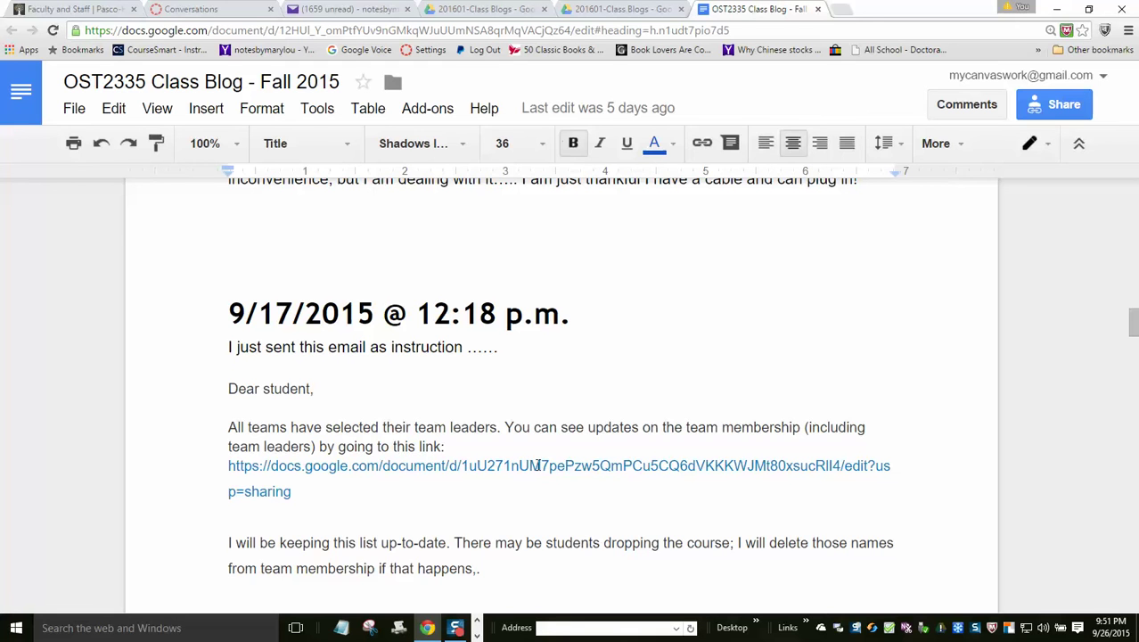
{"action": "left_click", "coordinate": [538, 465]}
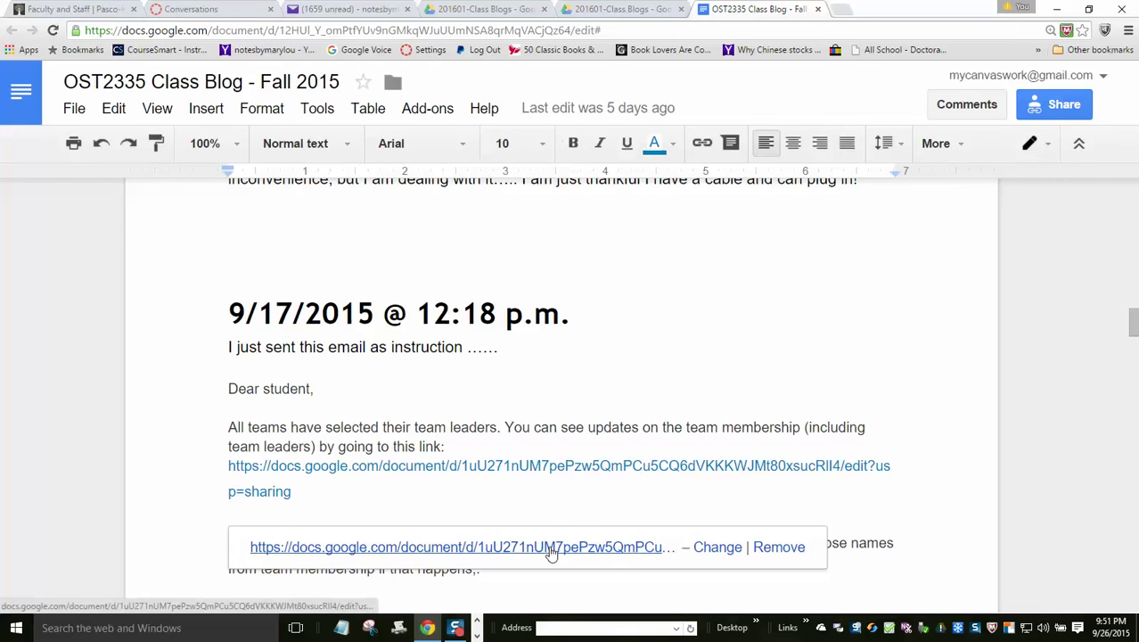
{"action": "left_click", "coordinate": [551, 547]}
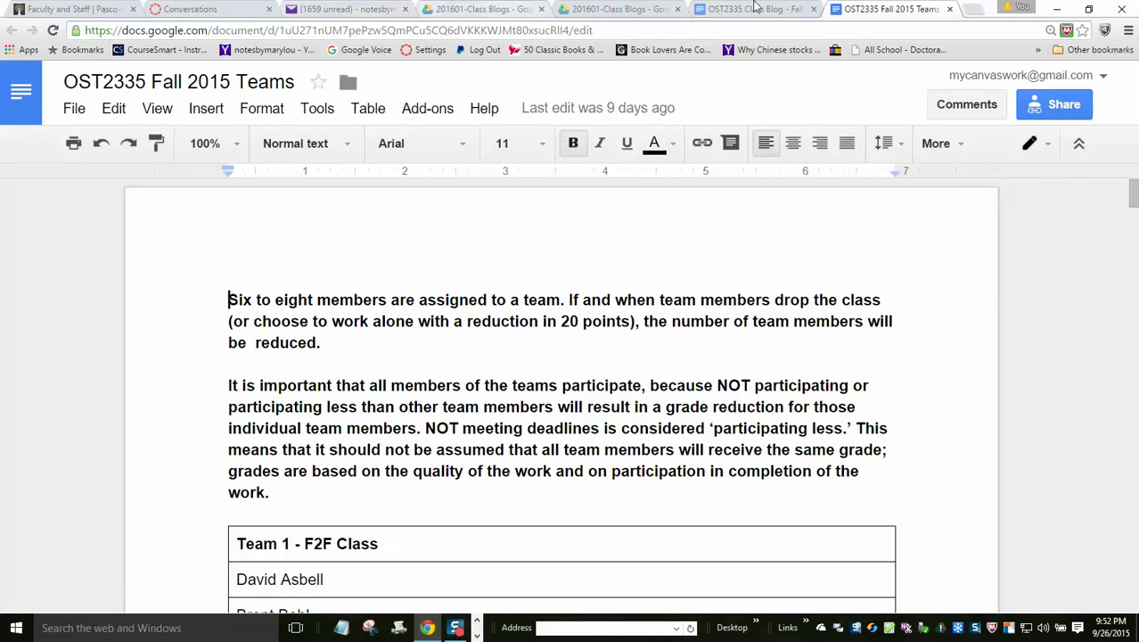
{"action": "left_click", "coordinate": [950, 10]}
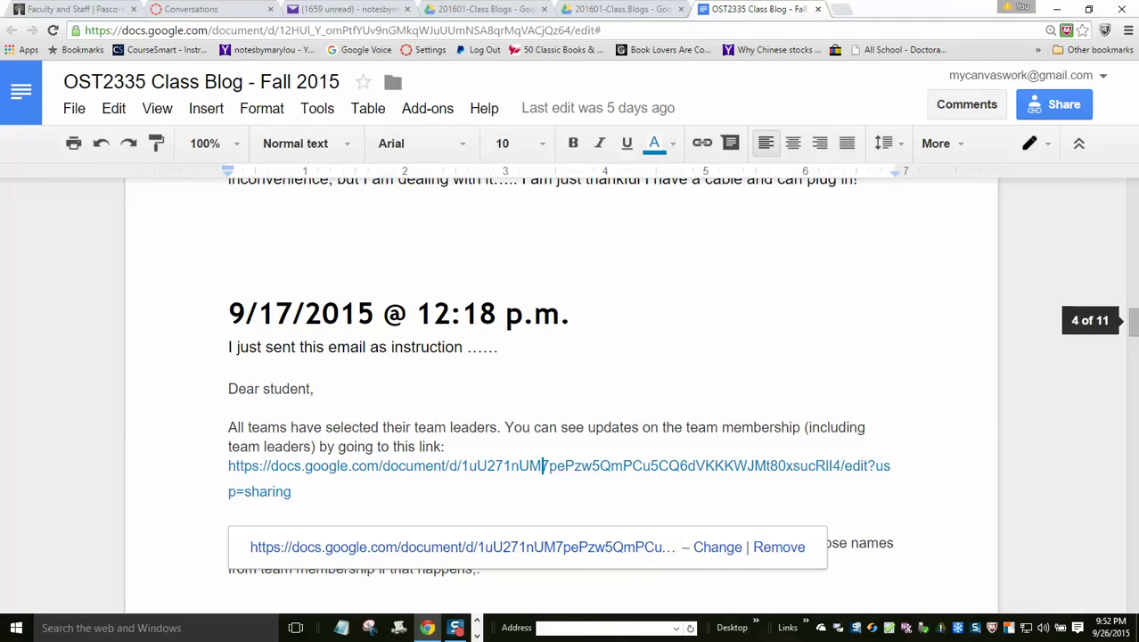
{"action": "left_click_drag", "start_coordinate": [1134, 328], "coordinate": [1111, 205]}
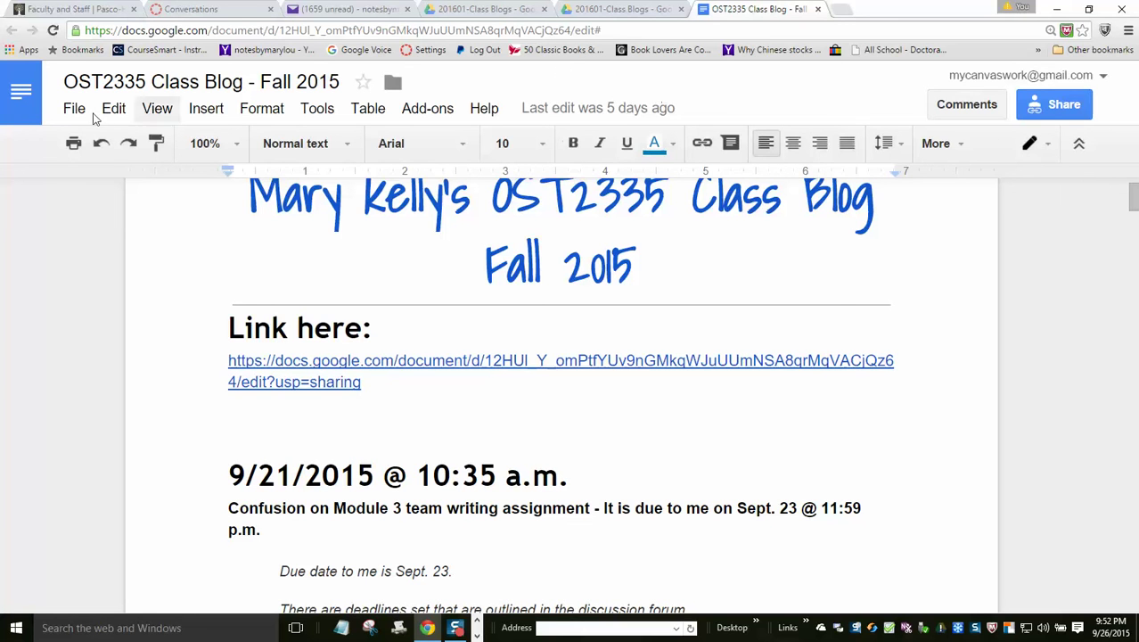
- Leave the blog through the Docs home page and switch to Google Drive's My Drive
{"action": "left_click", "coordinate": [27, 100]}
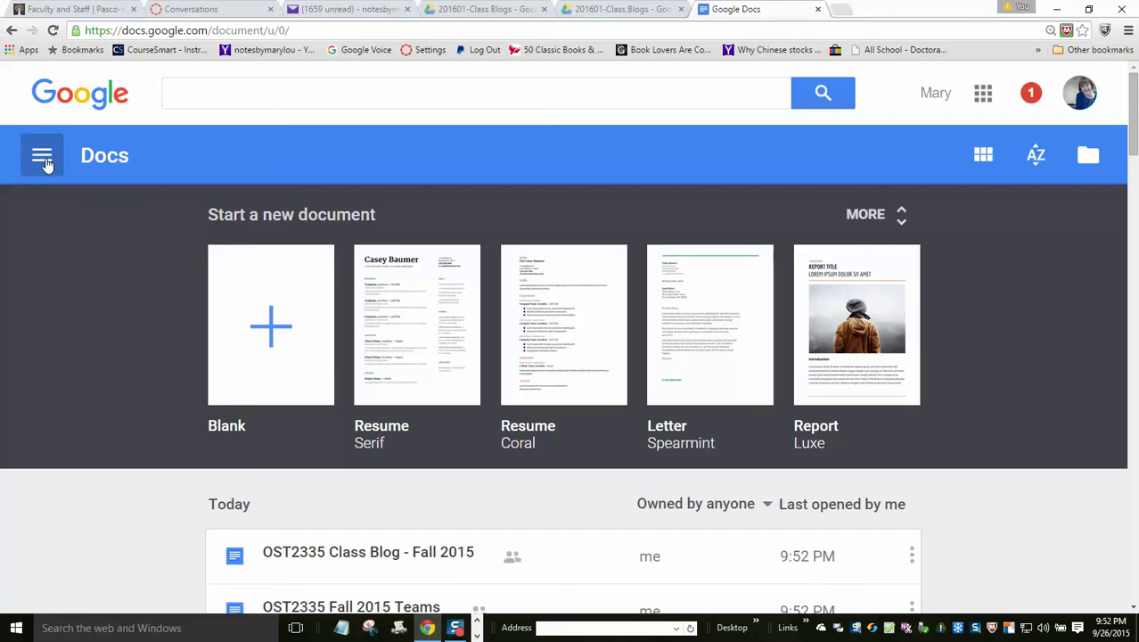
{"action": "left_click", "coordinate": [42, 158]}
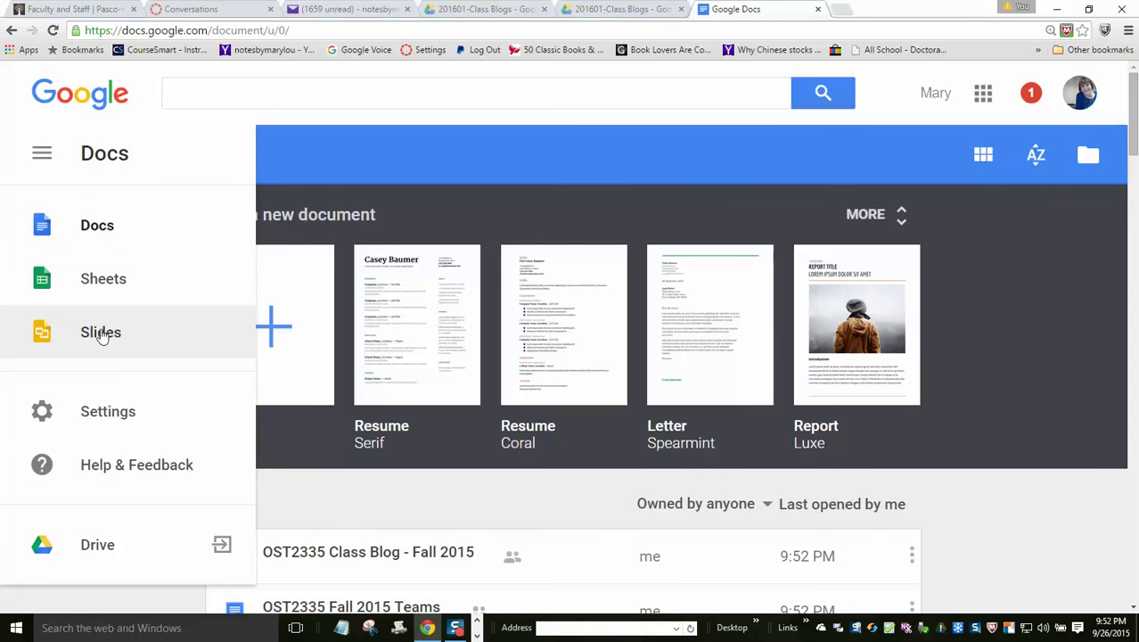
{"action": "left_click", "coordinate": [98, 545]}
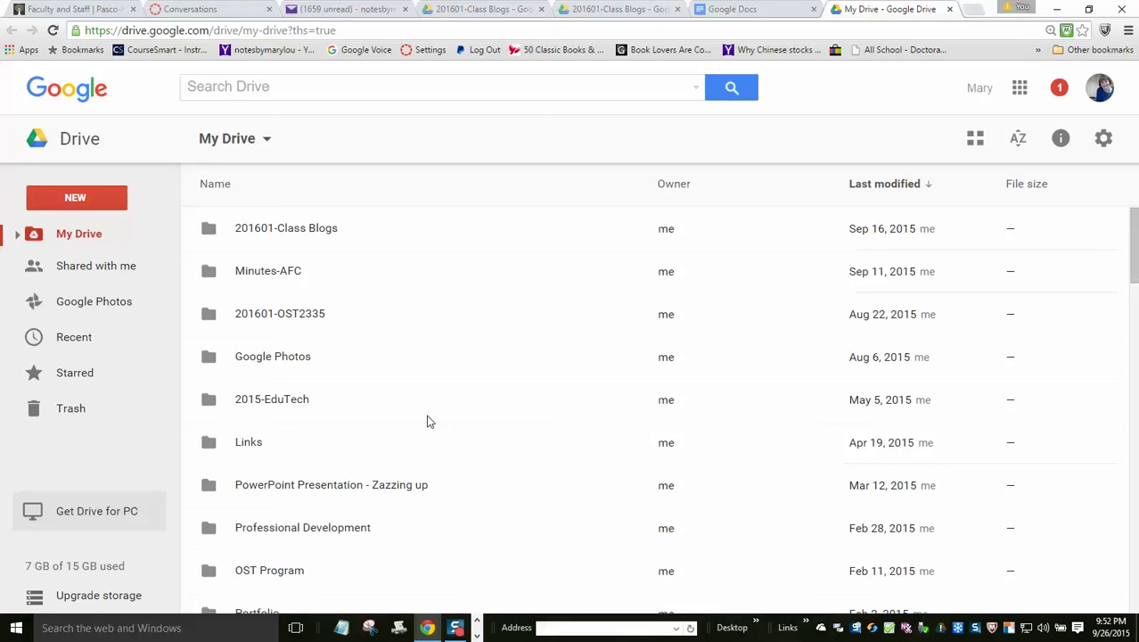
- Create a new folder named Team4-Module4 in My Drive
{"action": "left_click", "coordinate": [73, 201]}
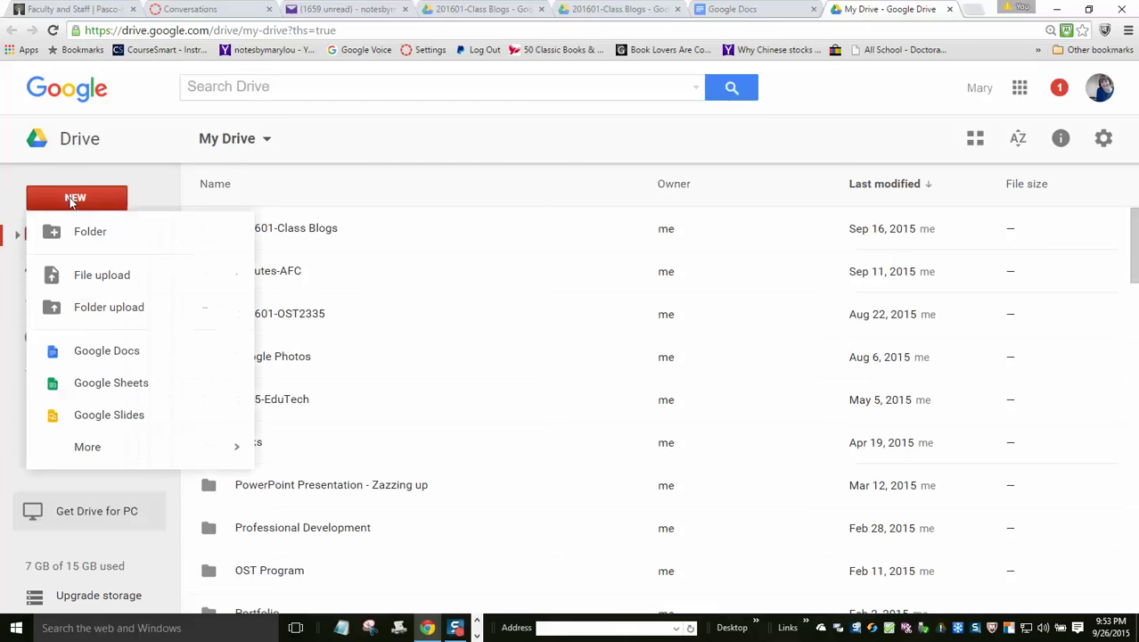
{"action": "left_click", "coordinate": [77, 246]}
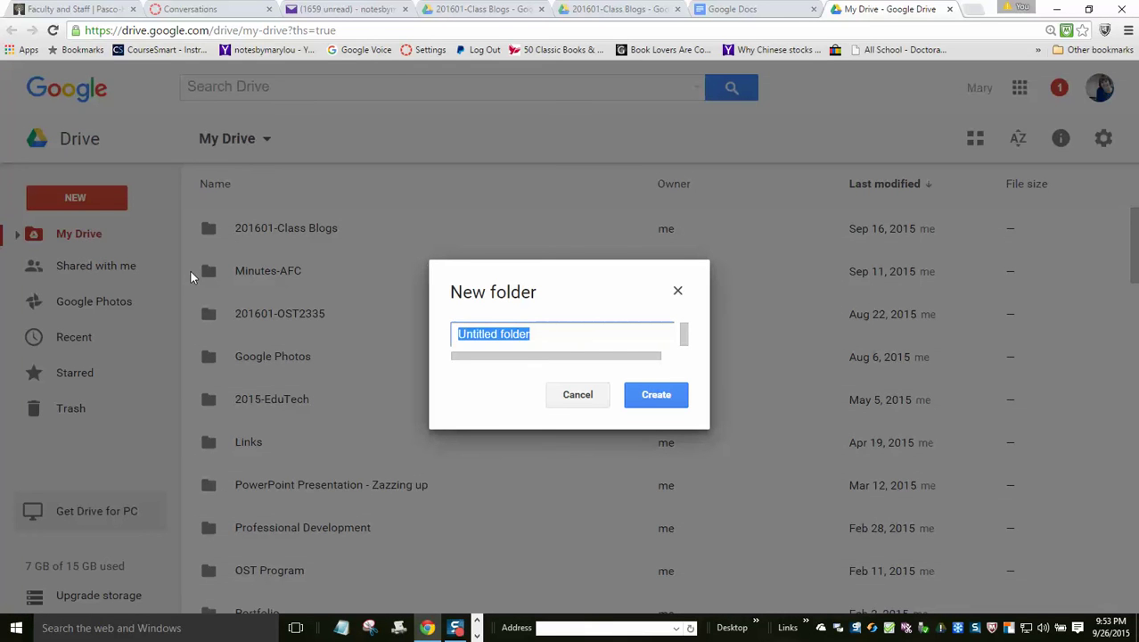
{"action": "type", "text": "Ten"}
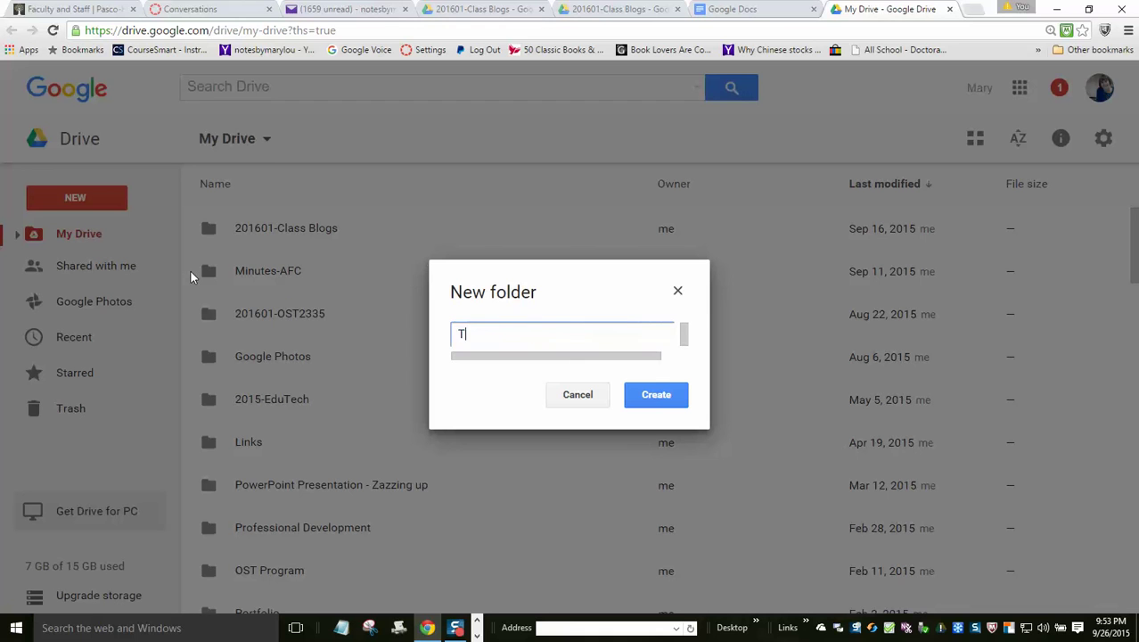
{"action": "key", "text": "BackSpace"}
{"action": "type", "text": "am4-Module4"}
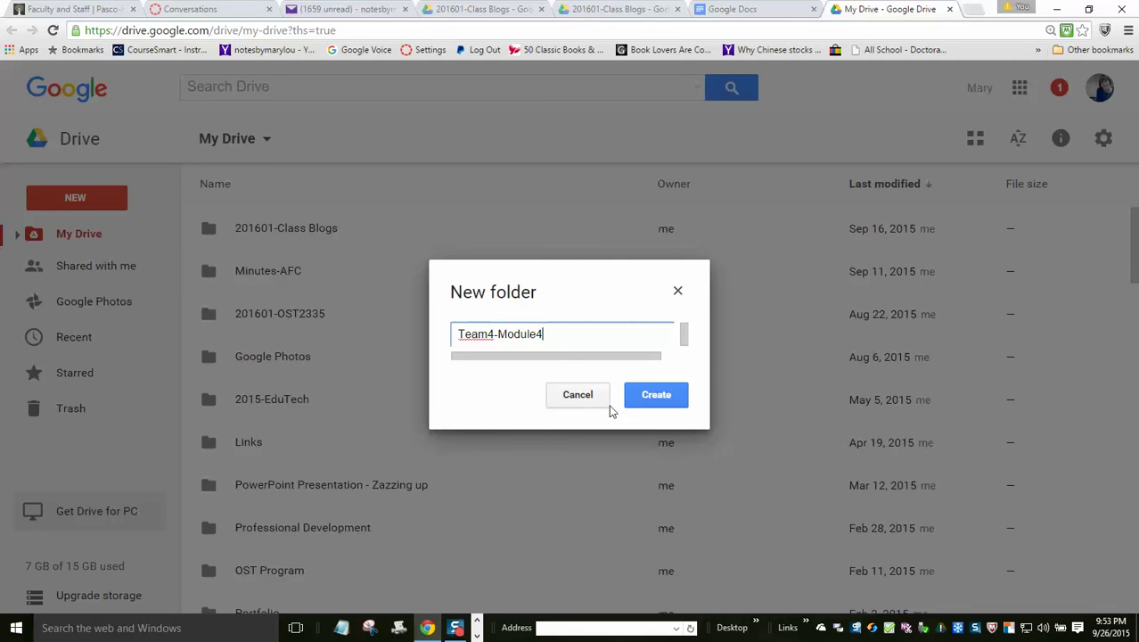
{"action": "left_click", "coordinate": [641, 402]}
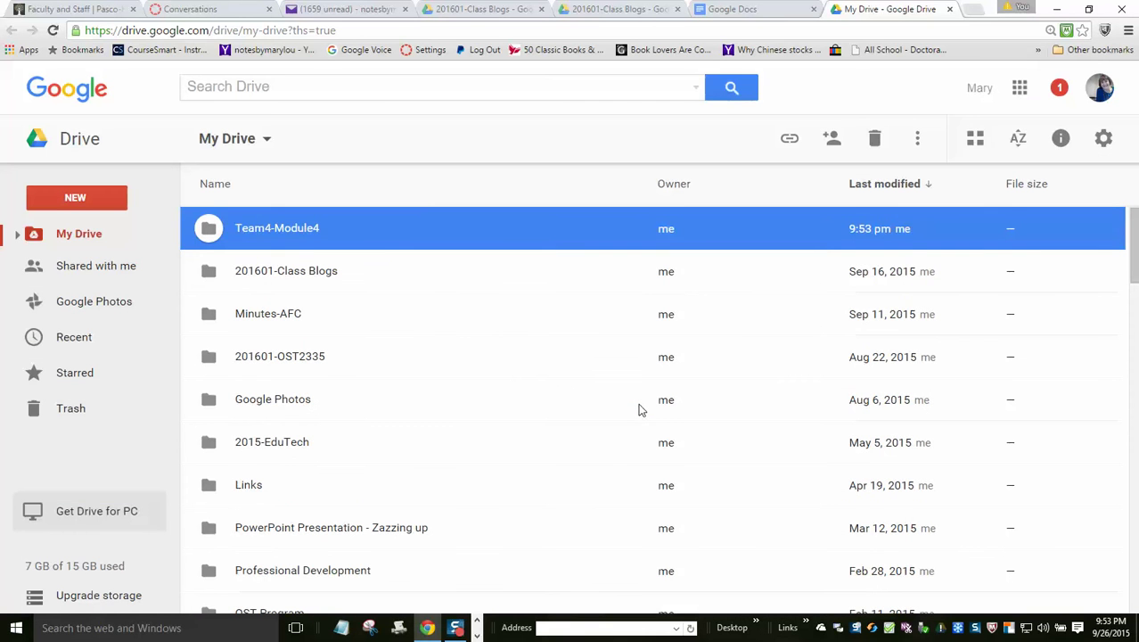
- Open the Team4-Module4 folder and create a new blank Google Doc inside it
{"action": "double_click", "coordinate": [209, 230]}
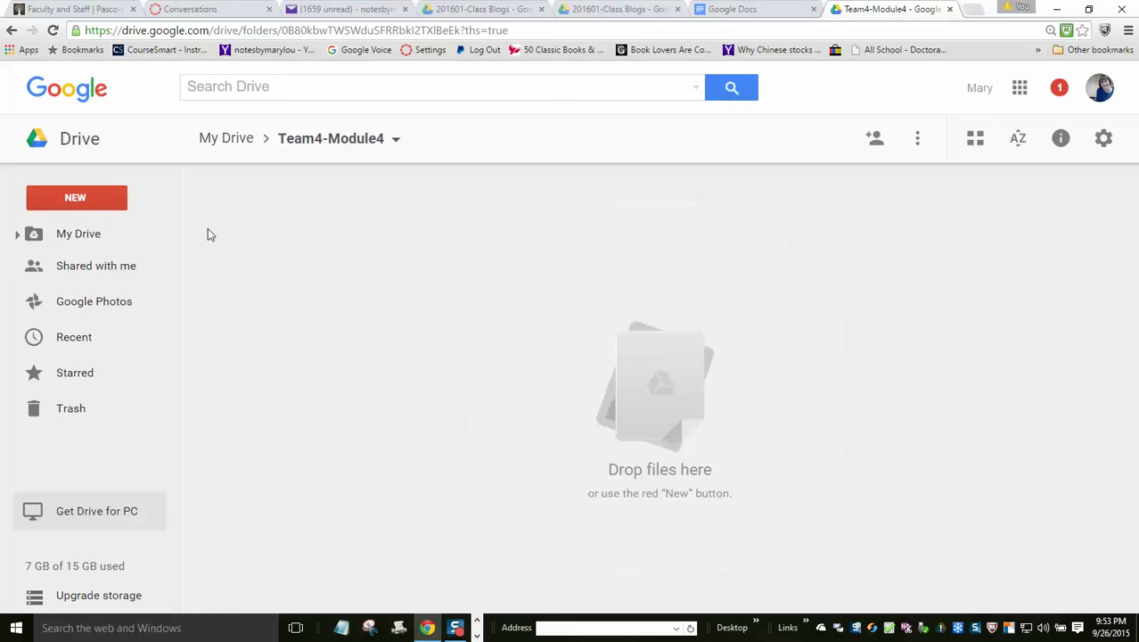
{"action": "left_click", "coordinate": [91, 199]}
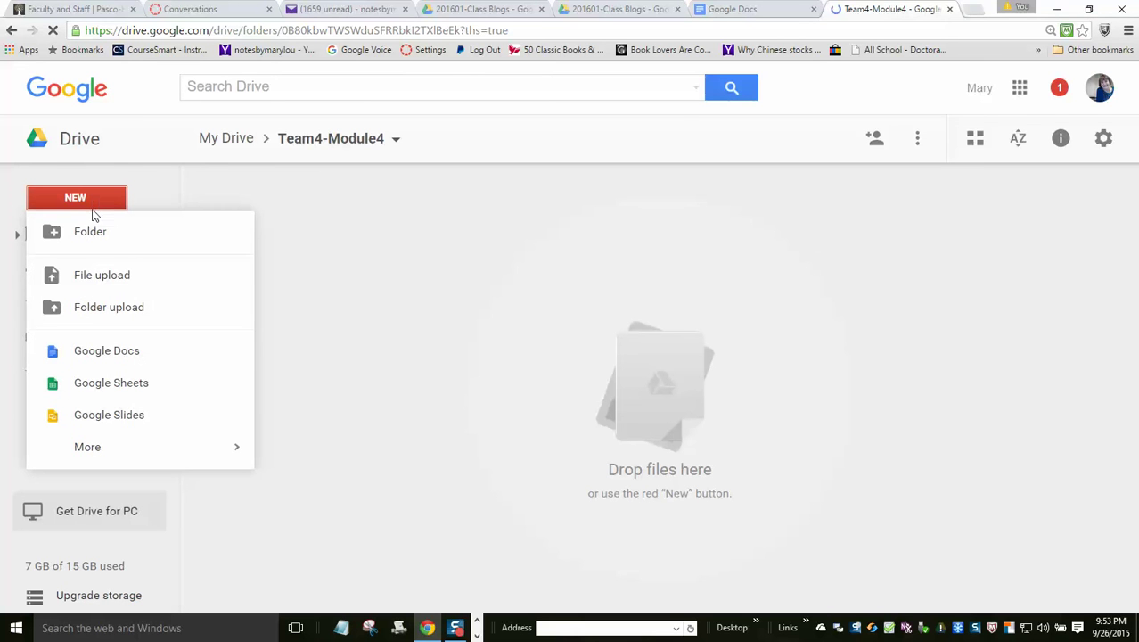
{"action": "left_click", "coordinate": [106, 355]}
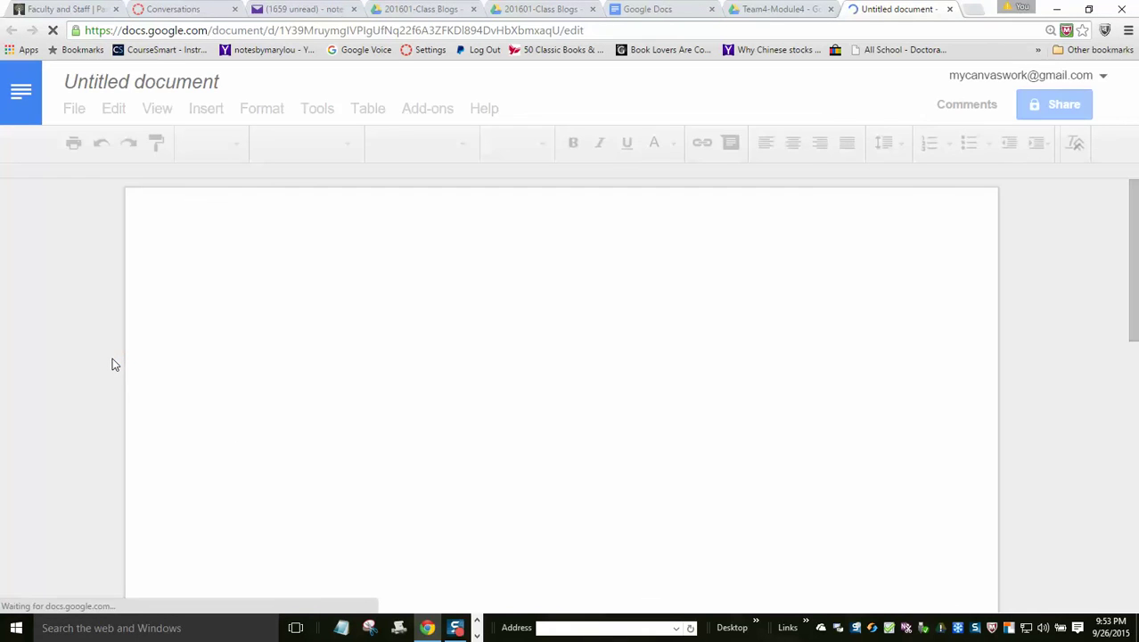
- Rename the untitled document to 'Team4-Module4 Writing Assignment' and bring up its sharing dialog
{"action": "left_click", "coordinate": [183, 81]}
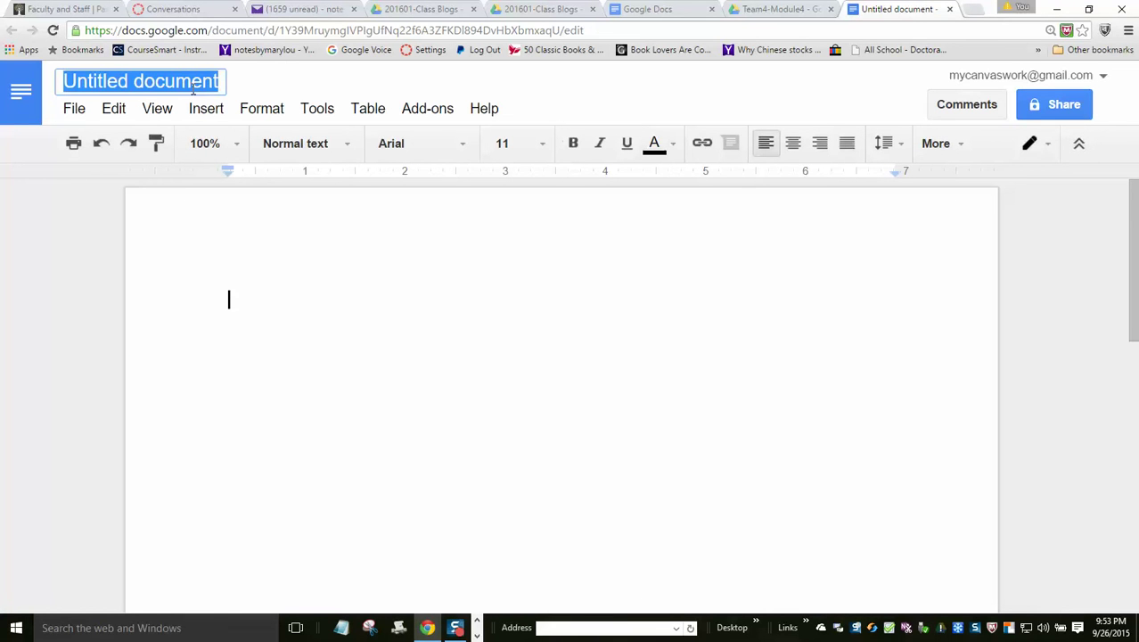
{"action": "type", "text": "ea"}
{"action": "key", "text": "BackSpace"}
{"action": "key", "text": "BackSpace"}
{"action": "type", "text": "Te"}
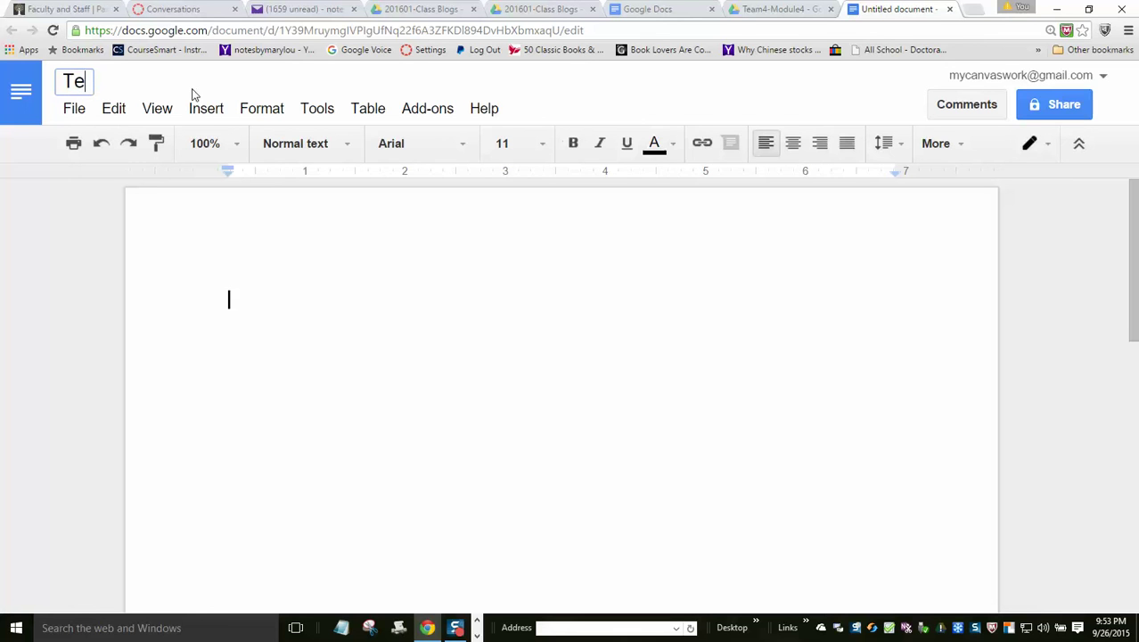
{"action": "type", "text": "am4-Modu"}
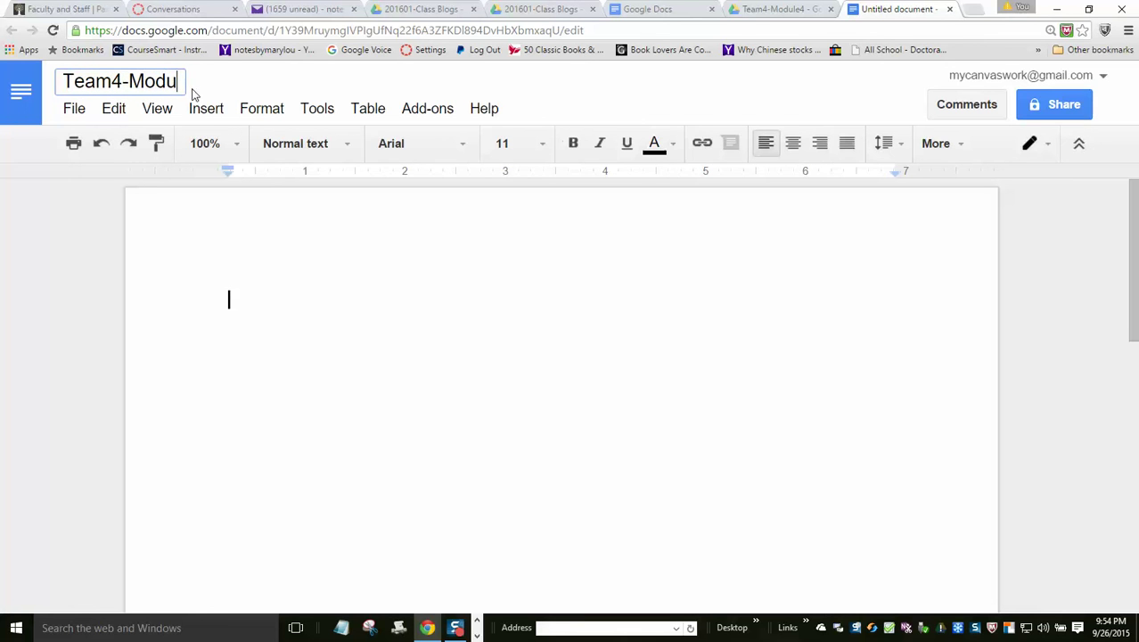
{"action": "type", "text": "le4 Writing A"}
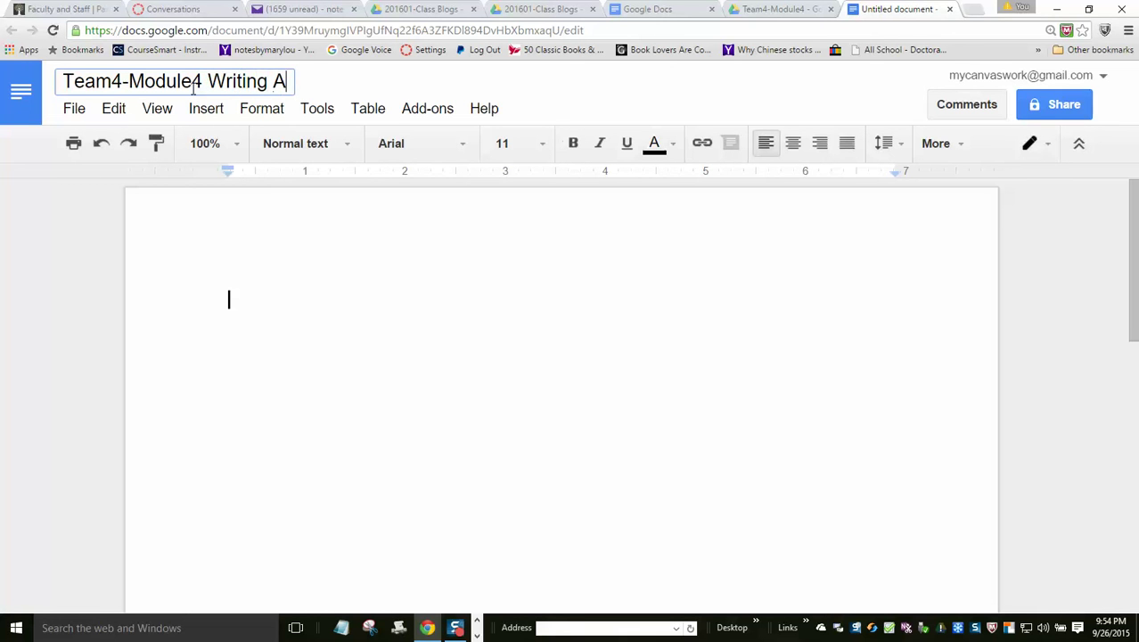
{"action": "type", "text": "ssignment"}
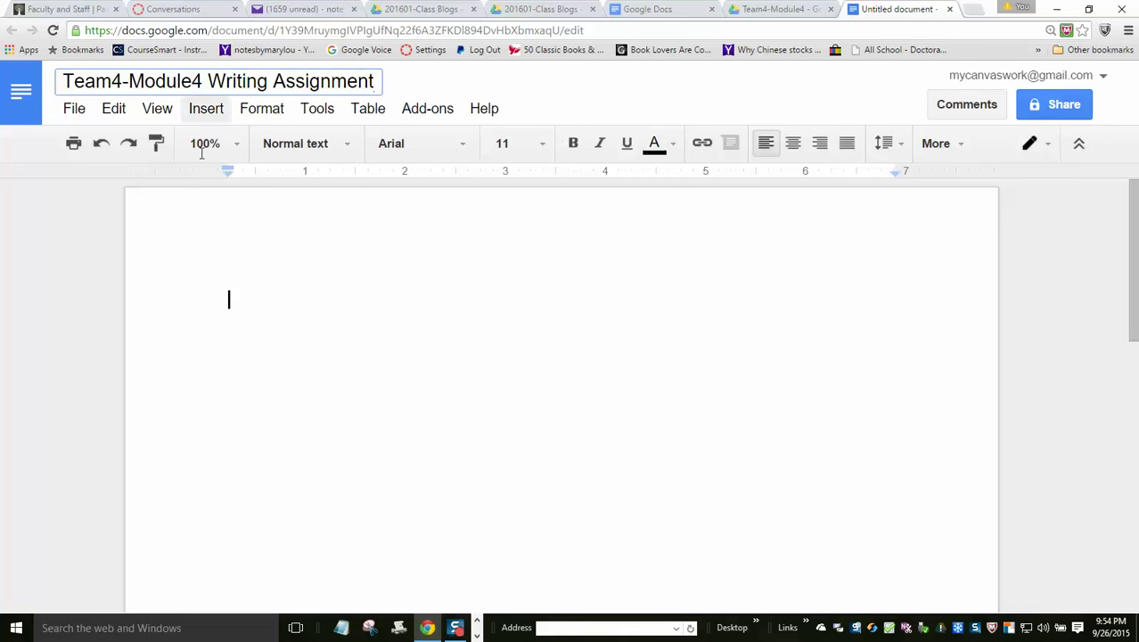
{"action": "left_click", "coordinate": [245, 314]}
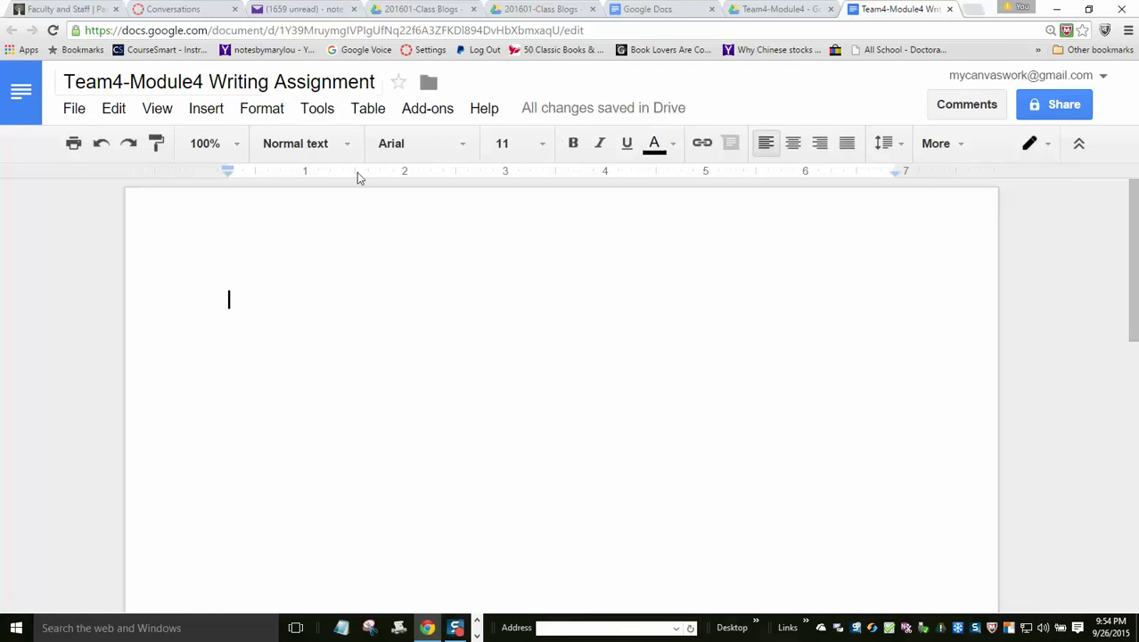
{"action": "left_click", "coordinate": [1068, 109]}
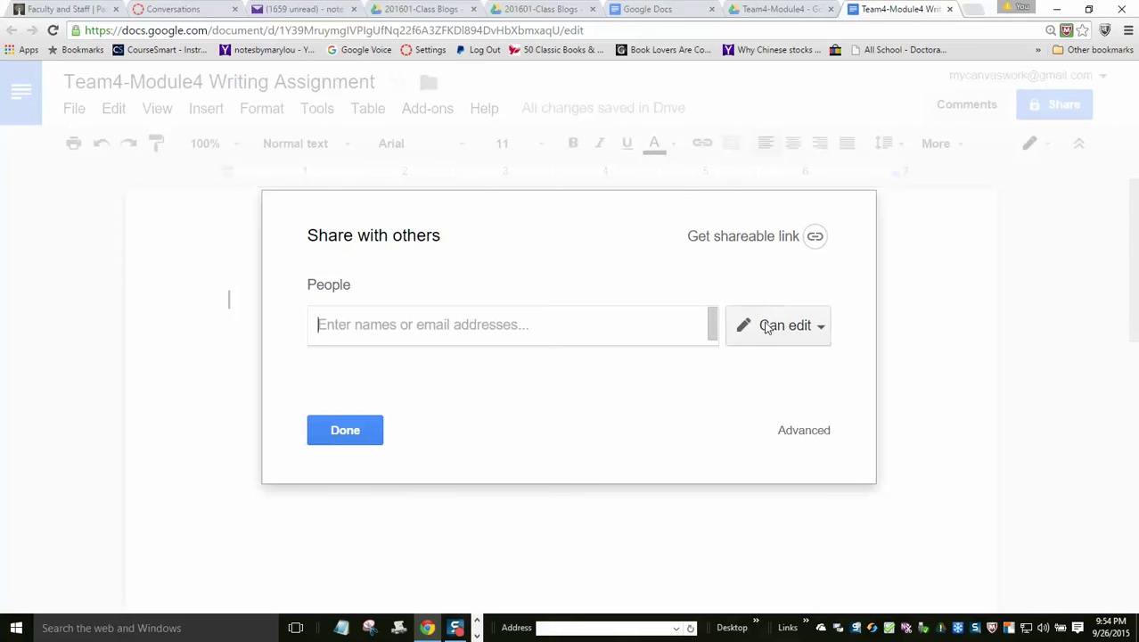
- Set link sharing to 'On - Anyone with the link' with Can edit access, save, and close the settings
{"action": "left_click", "coordinate": [766, 328]}
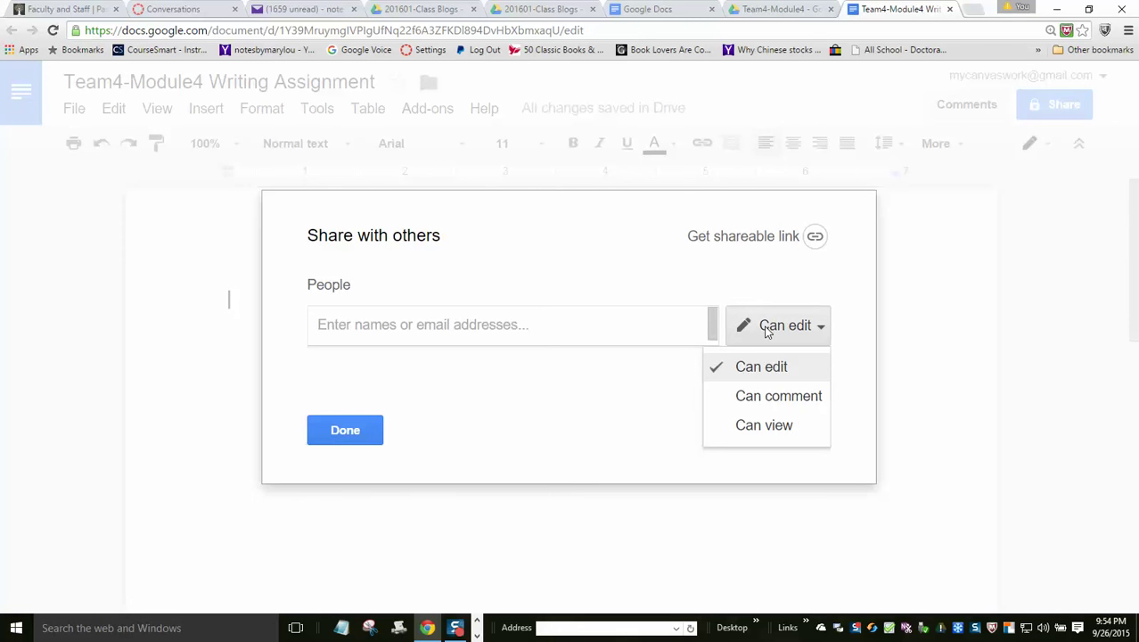
{"action": "left_click", "coordinate": [763, 375]}
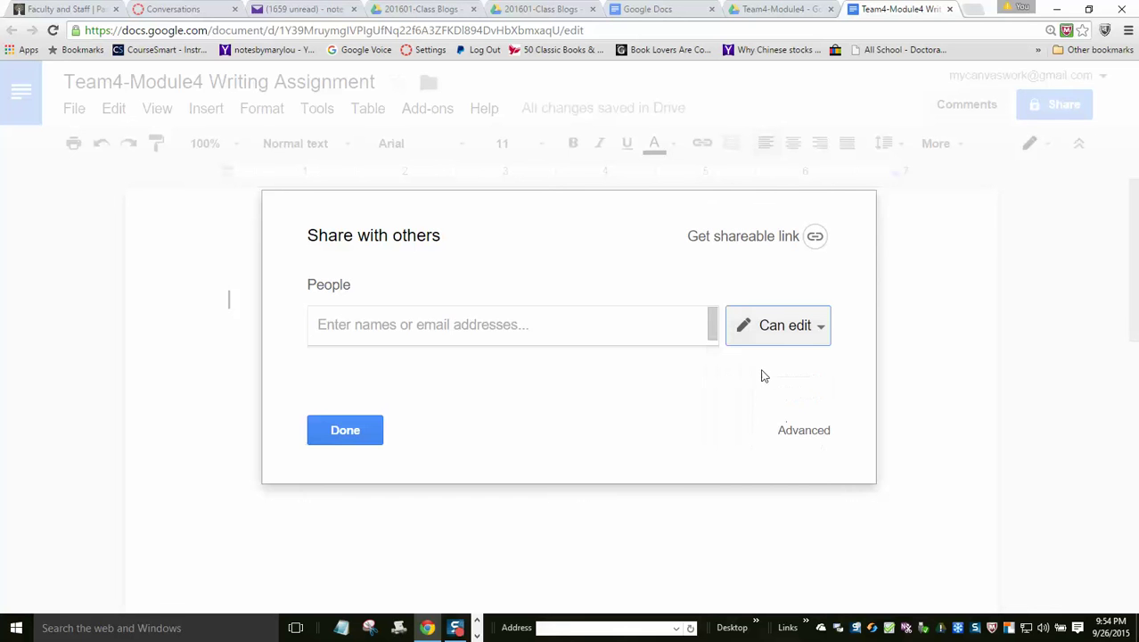
{"action": "left_click", "coordinate": [790, 434]}
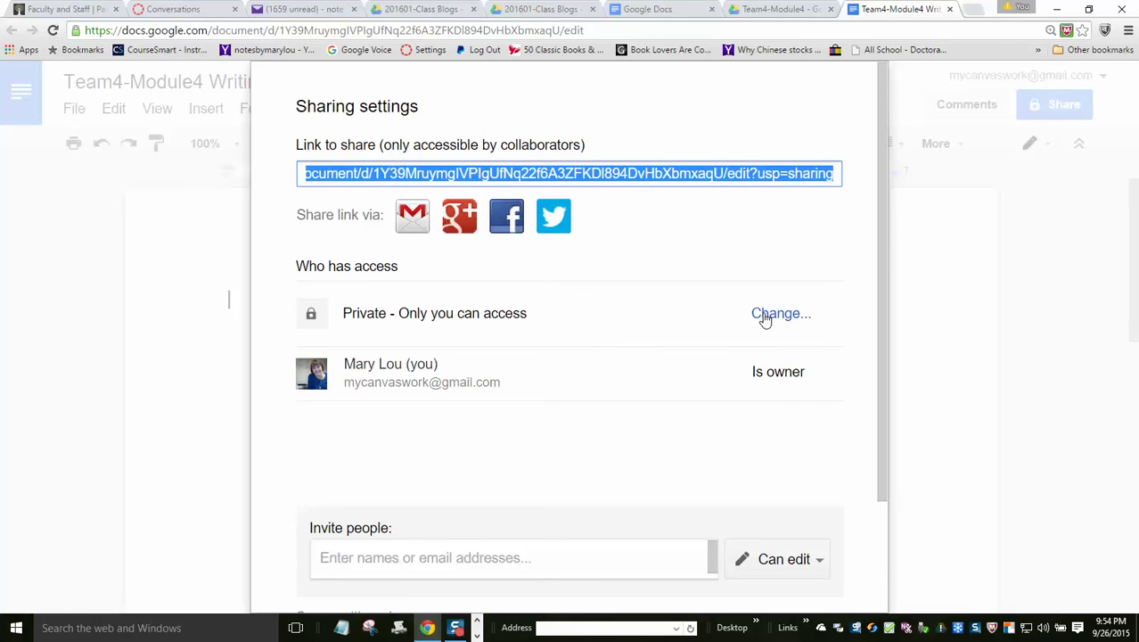
{"action": "left_click", "coordinate": [764, 316]}
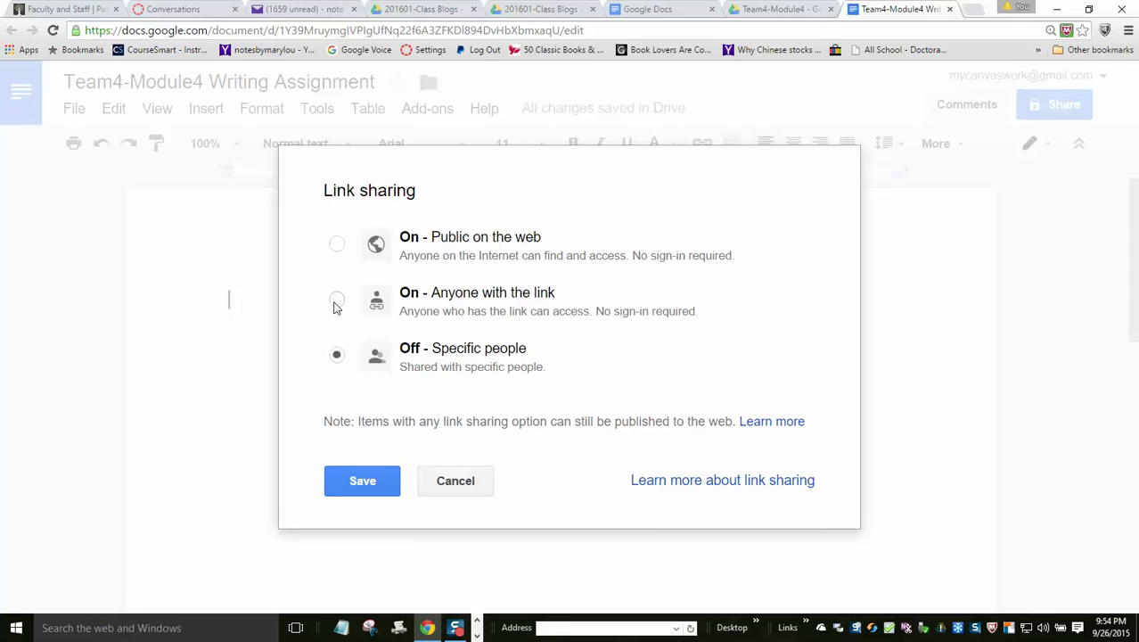
{"action": "left_click", "coordinate": [336, 302]}
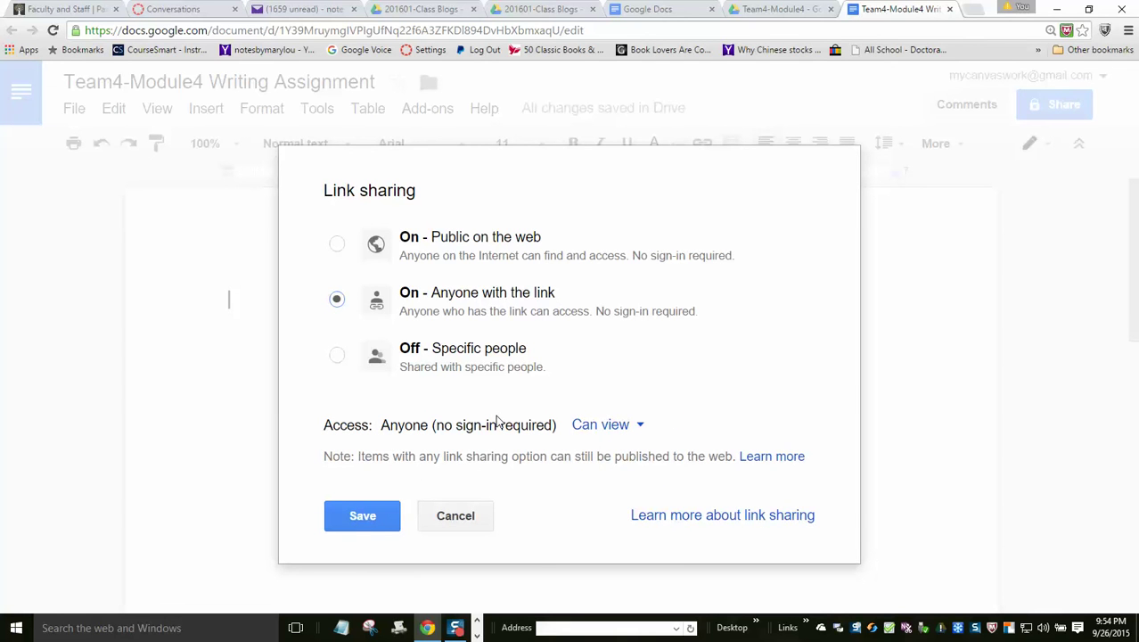
{"action": "left_click", "coordinate": [630, 432]}
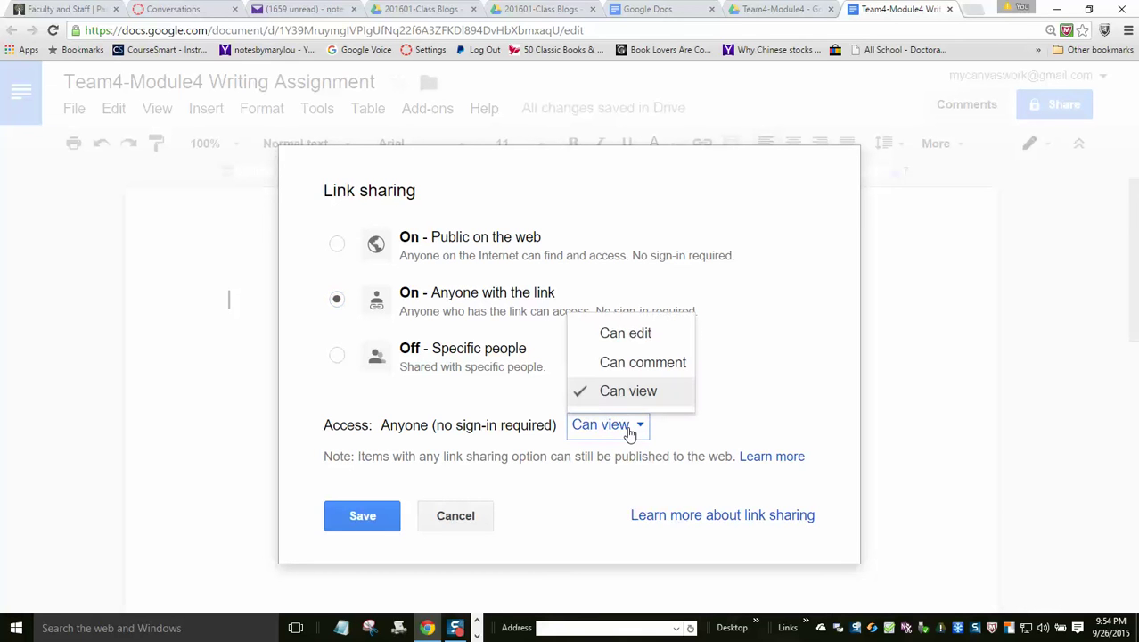
{"action": "left_click", "coordinate": [626, 333]}
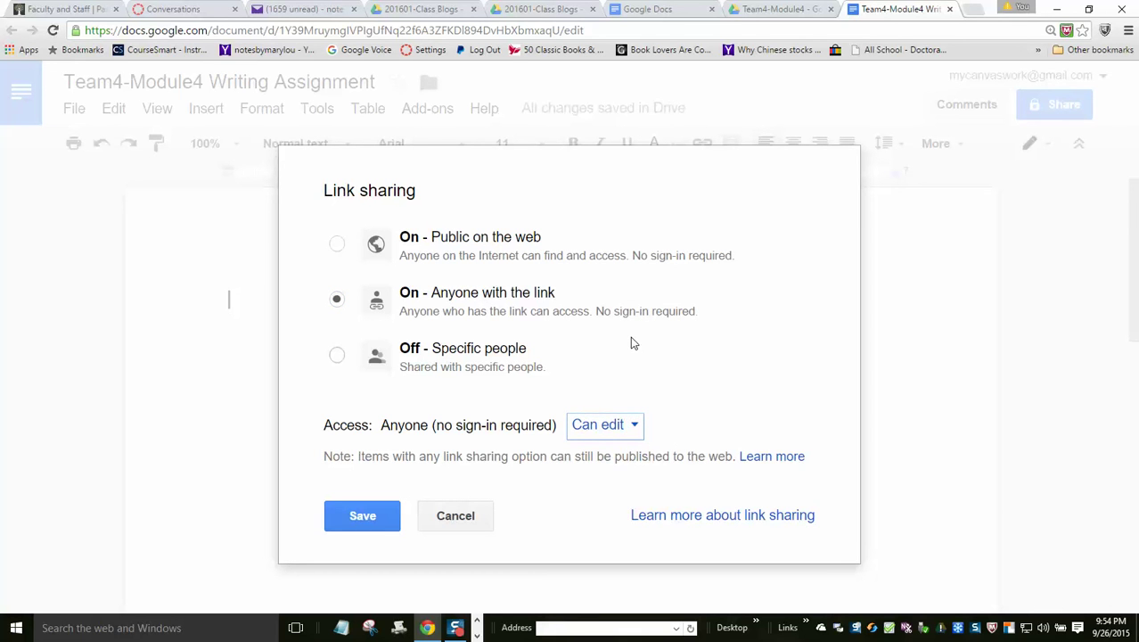
{"action": "left_click", "coordinate": [369, 526]}
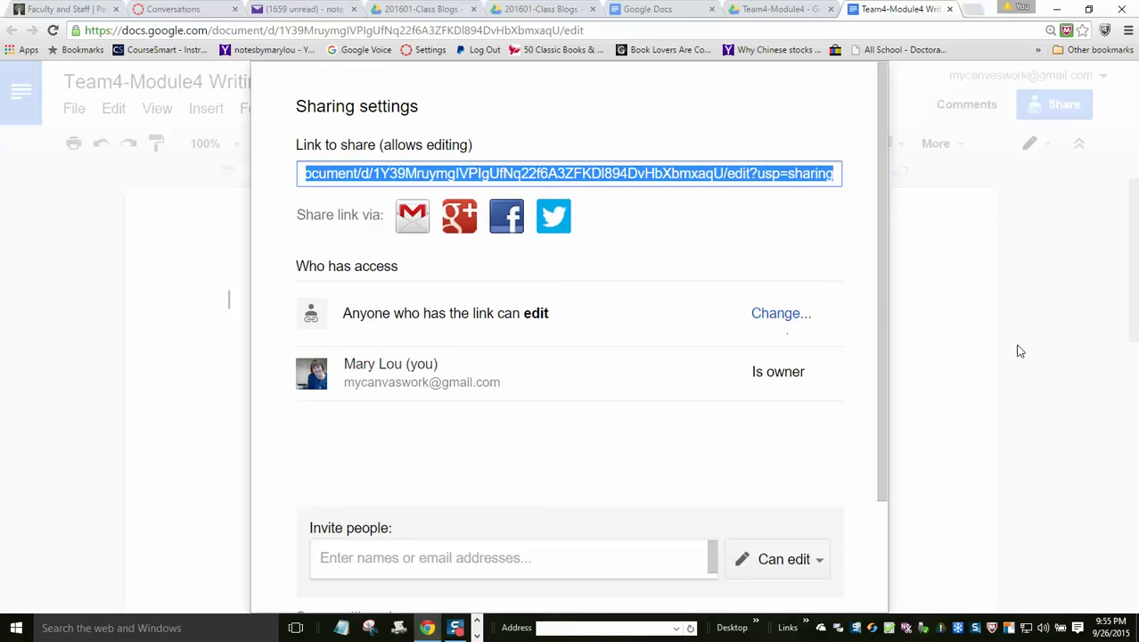
{"action": "left_click_drag", "start_coordinate": [884, 295], "coordinate": [889, 481]}
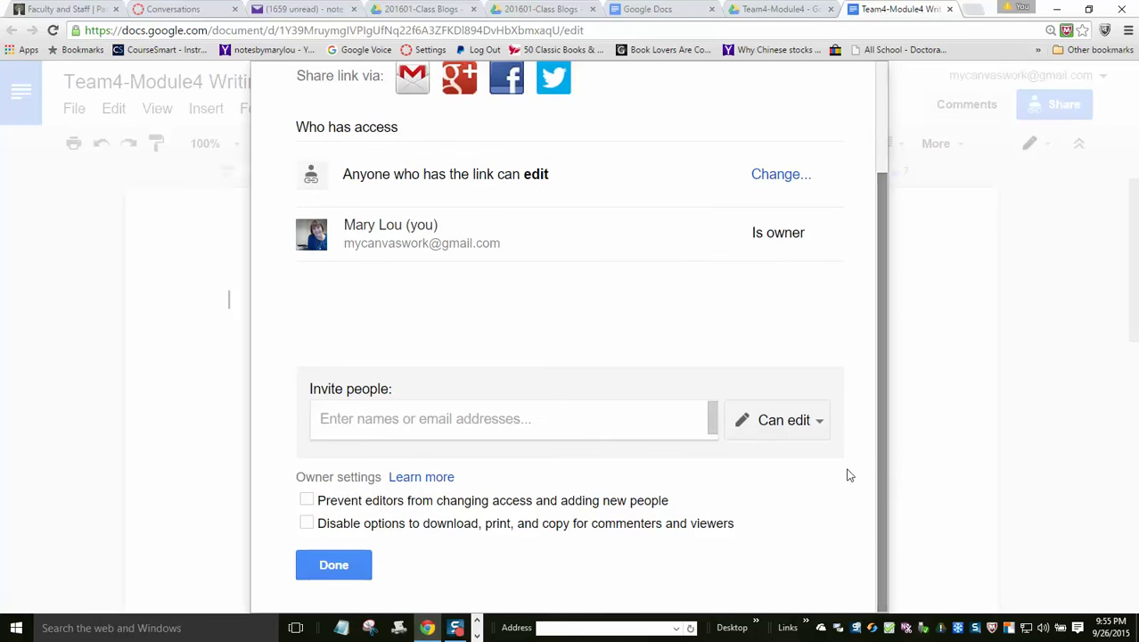
{"action": "left_click", "coordinate": [328, 570]}
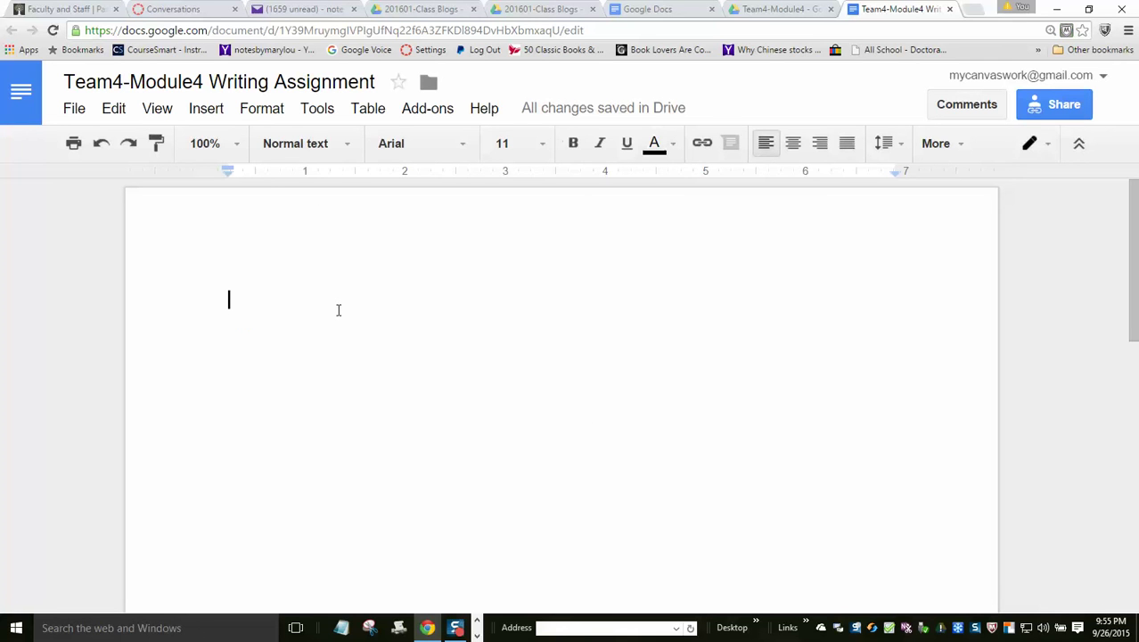
- Paste the document's share link and put the label 'Link to this file:' above it
{"action": "key", "text": "Return"}
{"action": "key", "text": "Return"}
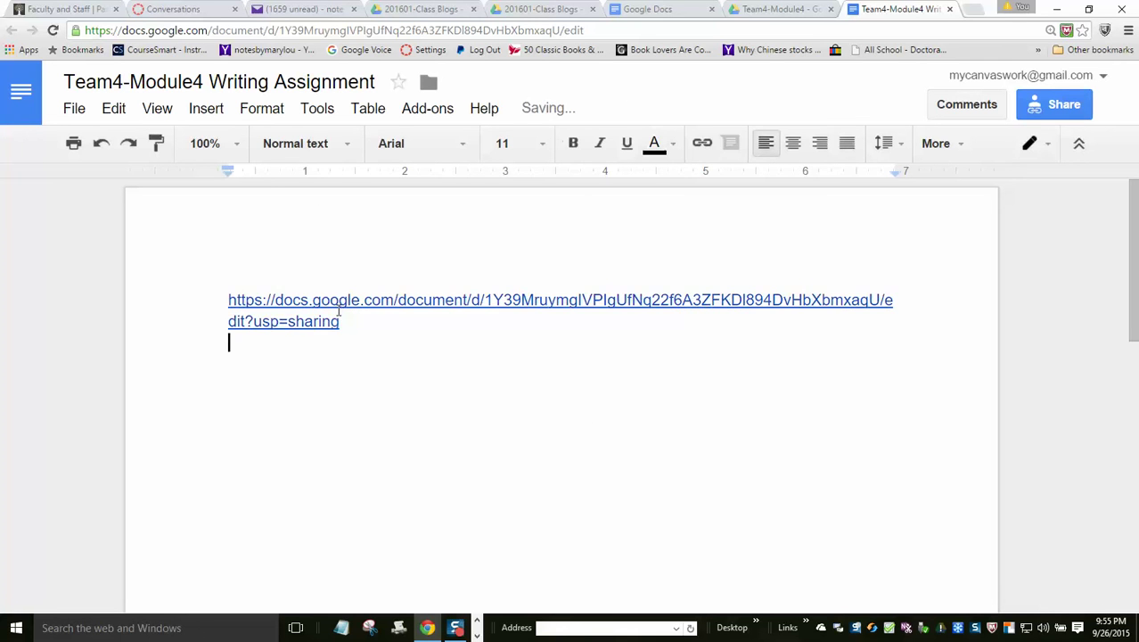
{"action": "left_click", "coordinate": [222, 294]}
{"action": "type", "text": "Link"}
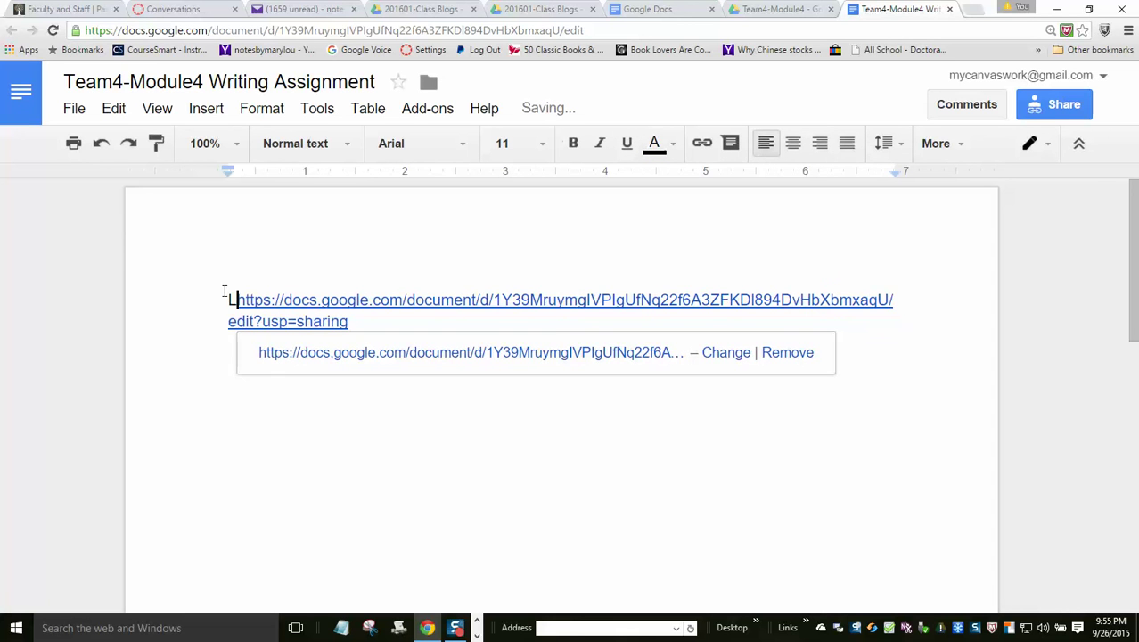
{"action": "key", "text": "Return"}
{"action": "type", "text": "to"}
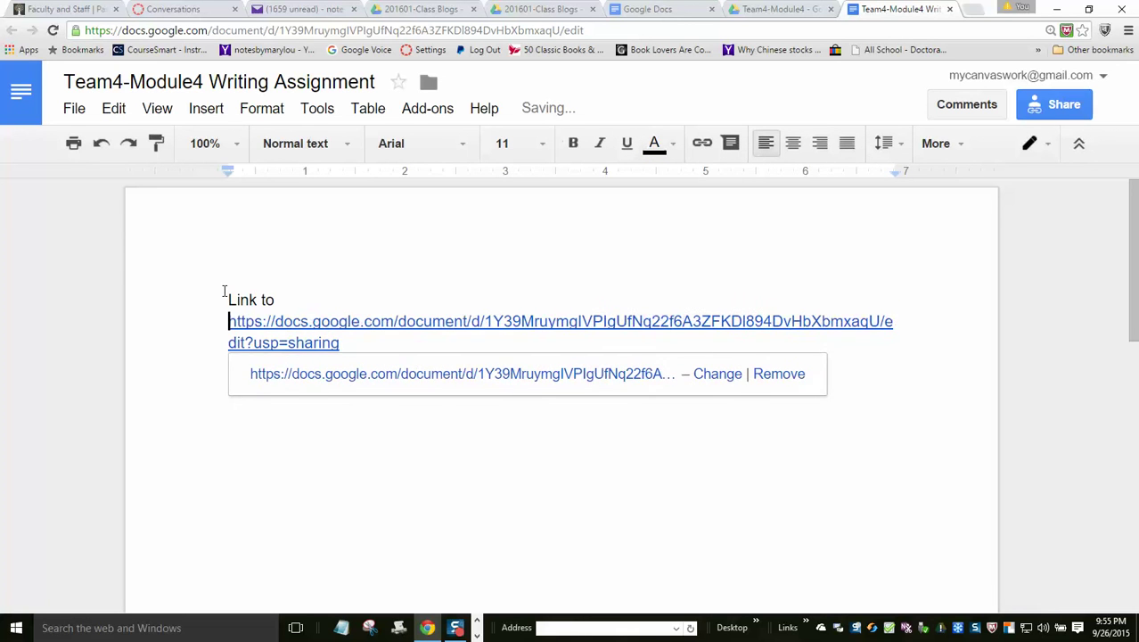
{"action": "type", "text": "this file:"}
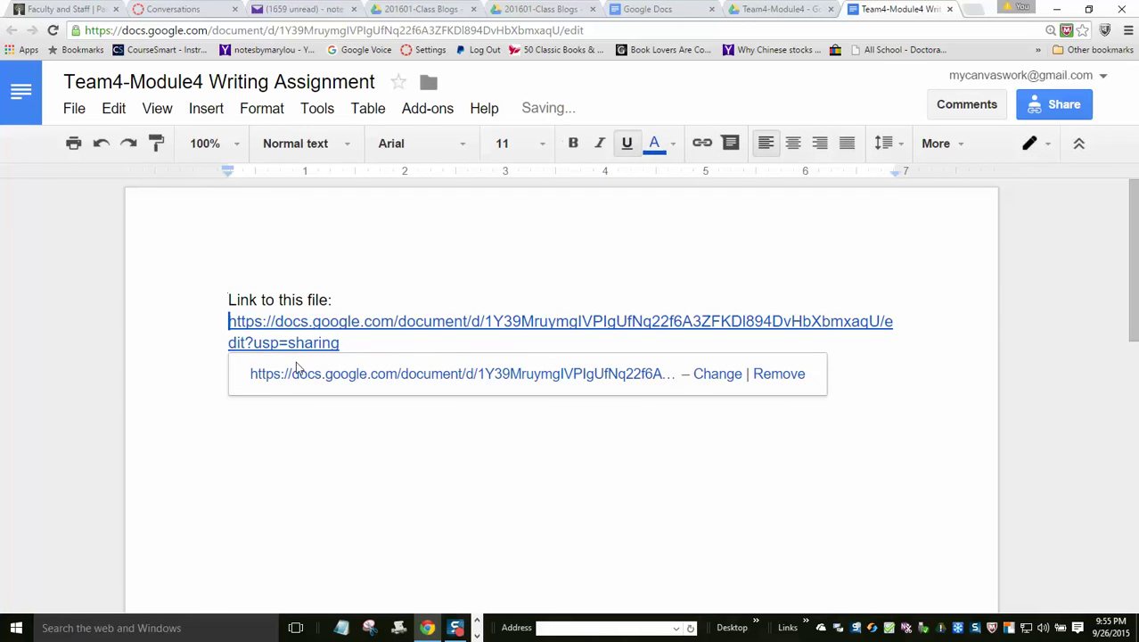
- Type the title line 'Module 4 - Team 4 Writing Assignment' below the link
{"action": "left_click", "coordinate": [305, 440]}
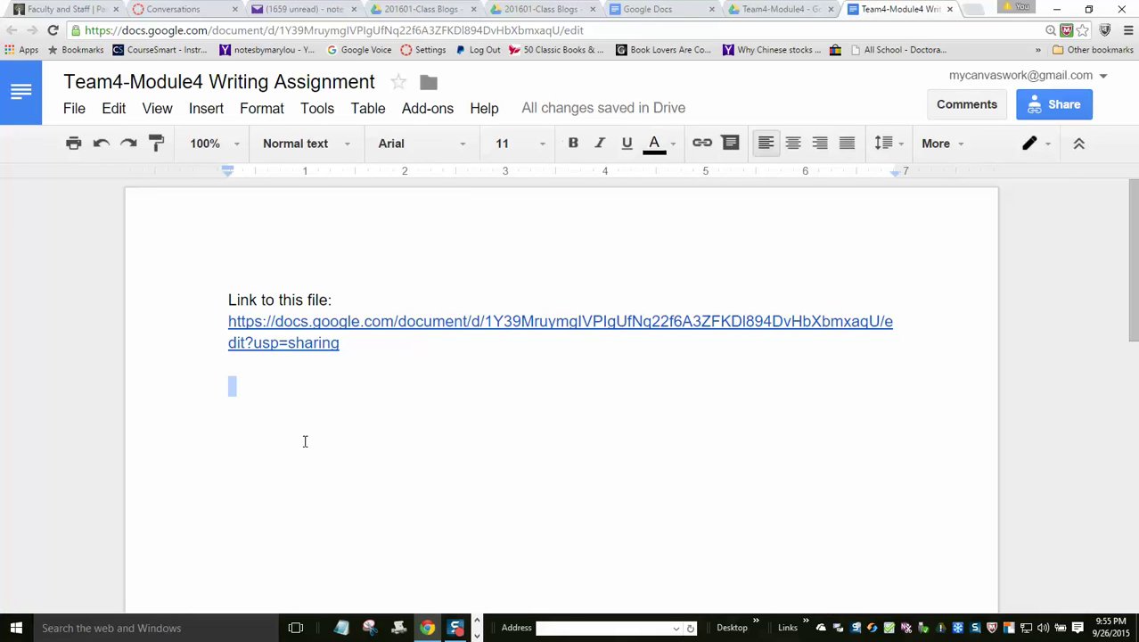
{"action": "type", "text": "Mo"}
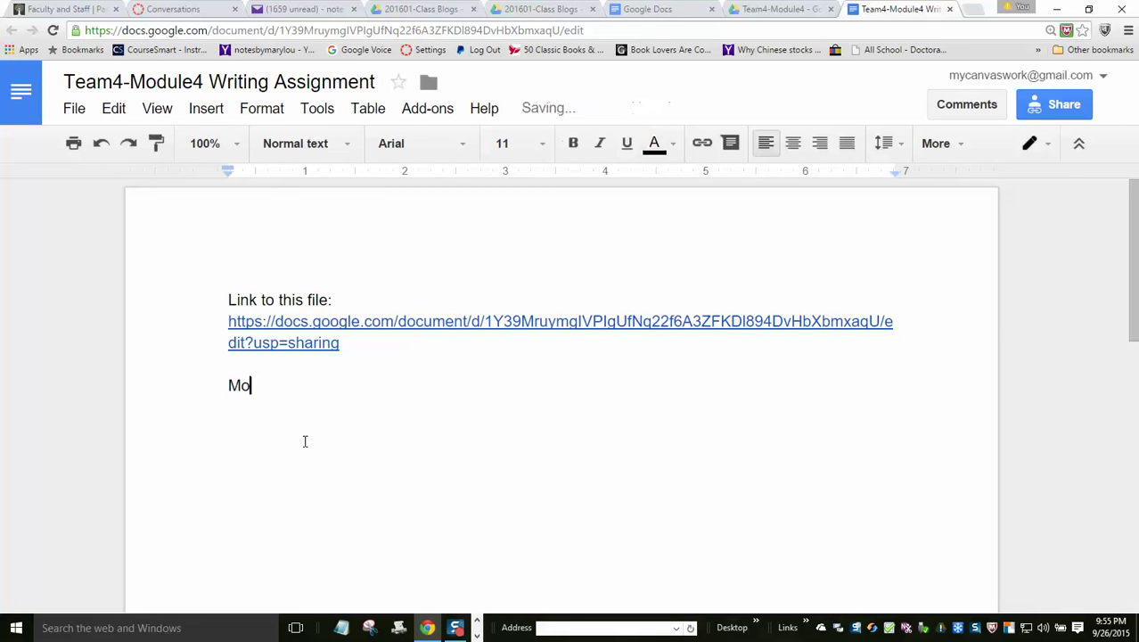
{"action": "type", "text": "dule 4 - Team 4 "}
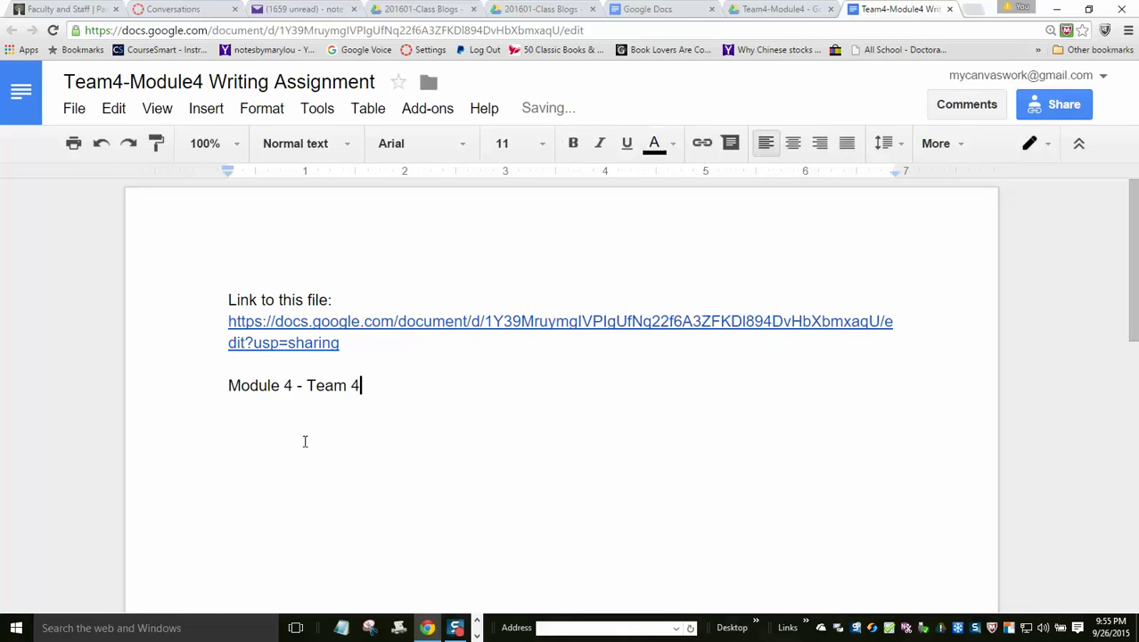
{"action": "type", "text": "Writing Assign"}
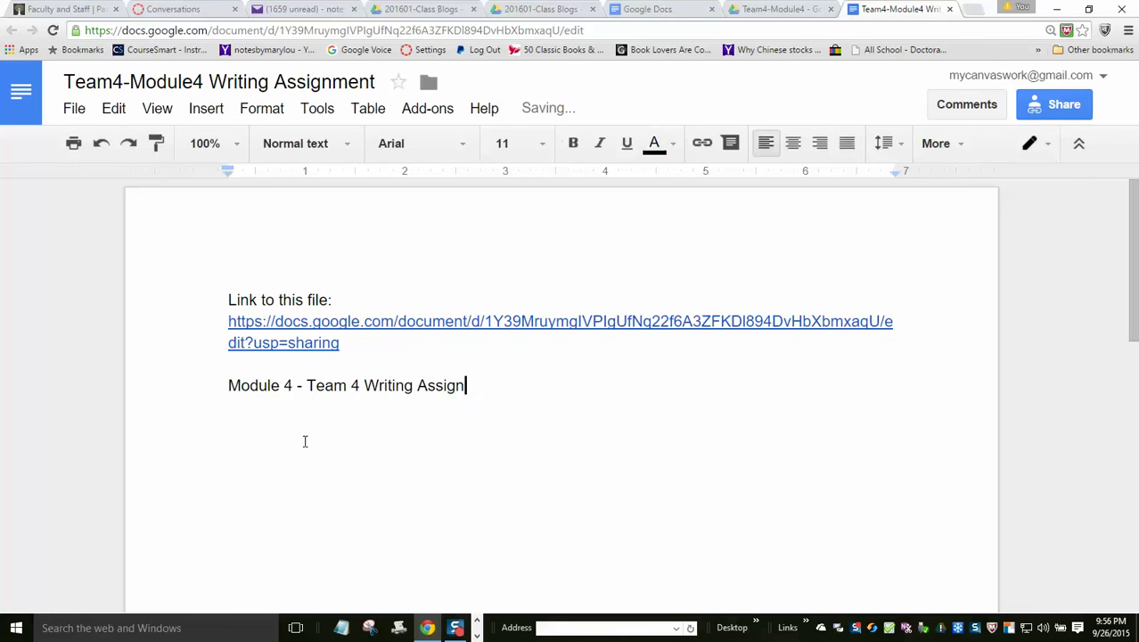
{"action": "type", "text": "ment"}
{"action": "key", "text": "Return"}
{"action": "key", "text": "Return"}
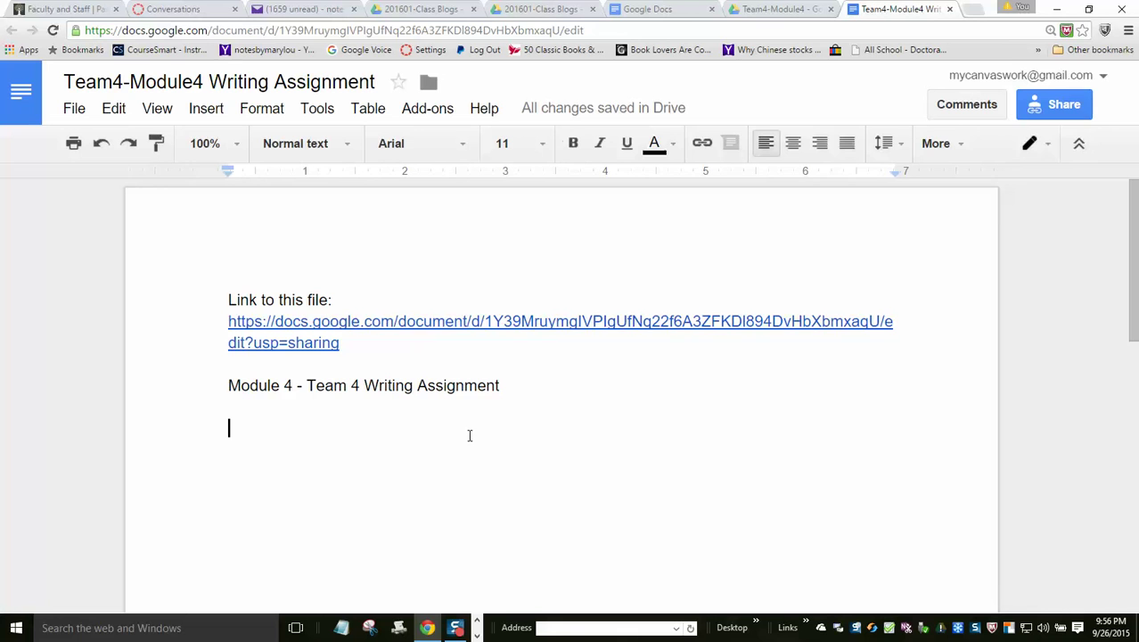
{"action": "left_click", "coordinate": [516, 387]}
- Post a 'Good start' comment on the word 'Assignment' in the title line
{"action": "left_click", "coordinate": [978, 112]}
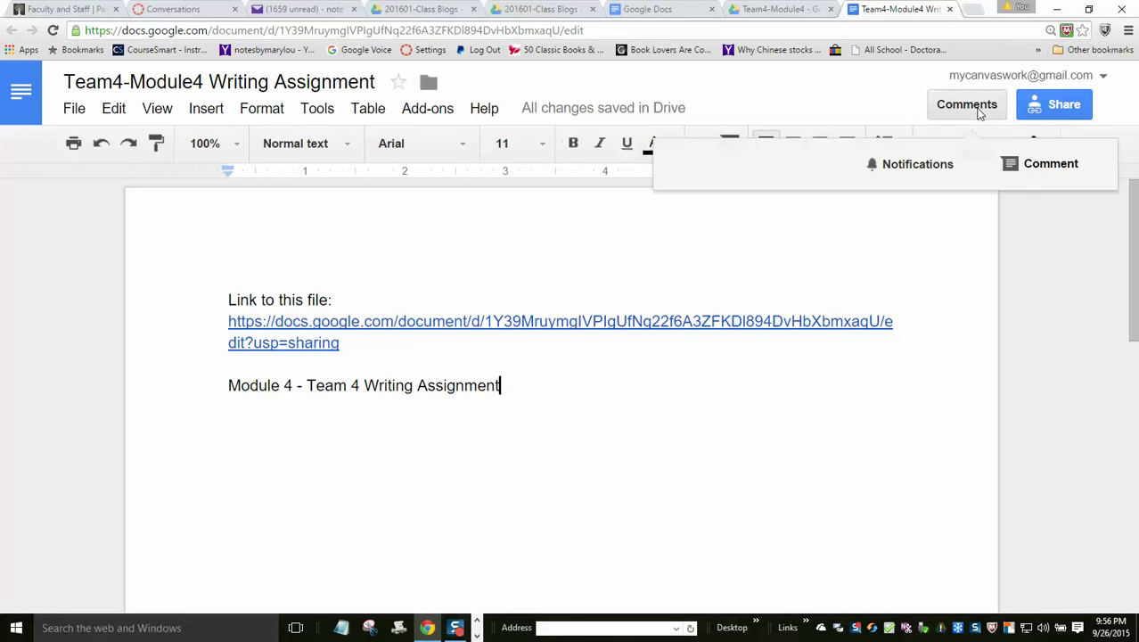
{"action": "left_click", "coordinate": [1024, 165]}
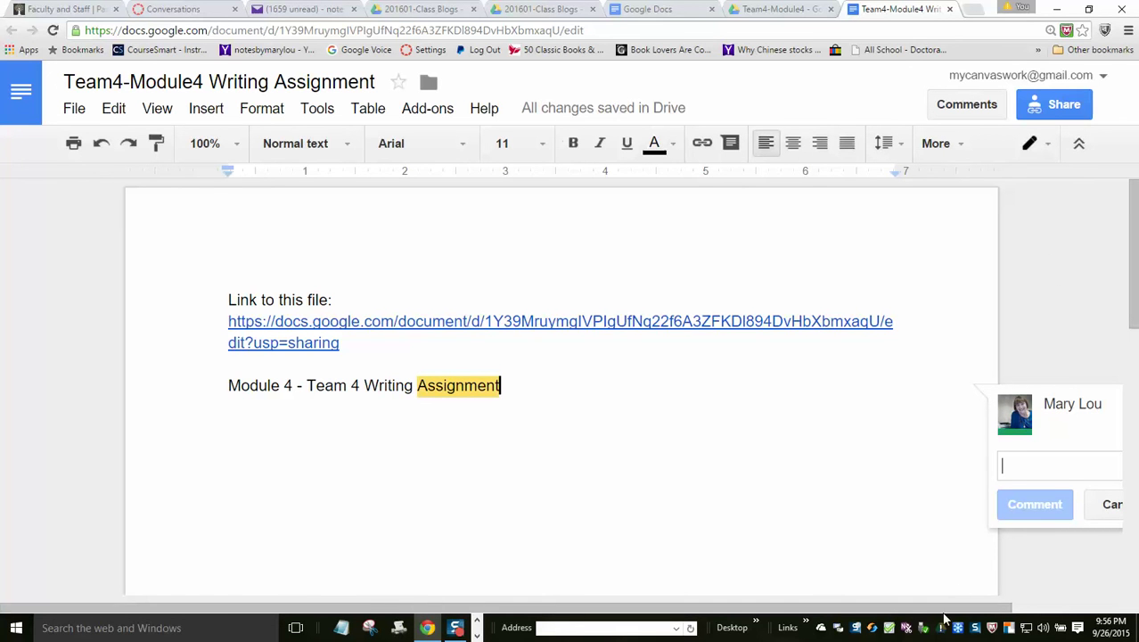
{"action": "left_click_drag", "start_coordinate": [946, 609], "coordinate": [1031, 609]}
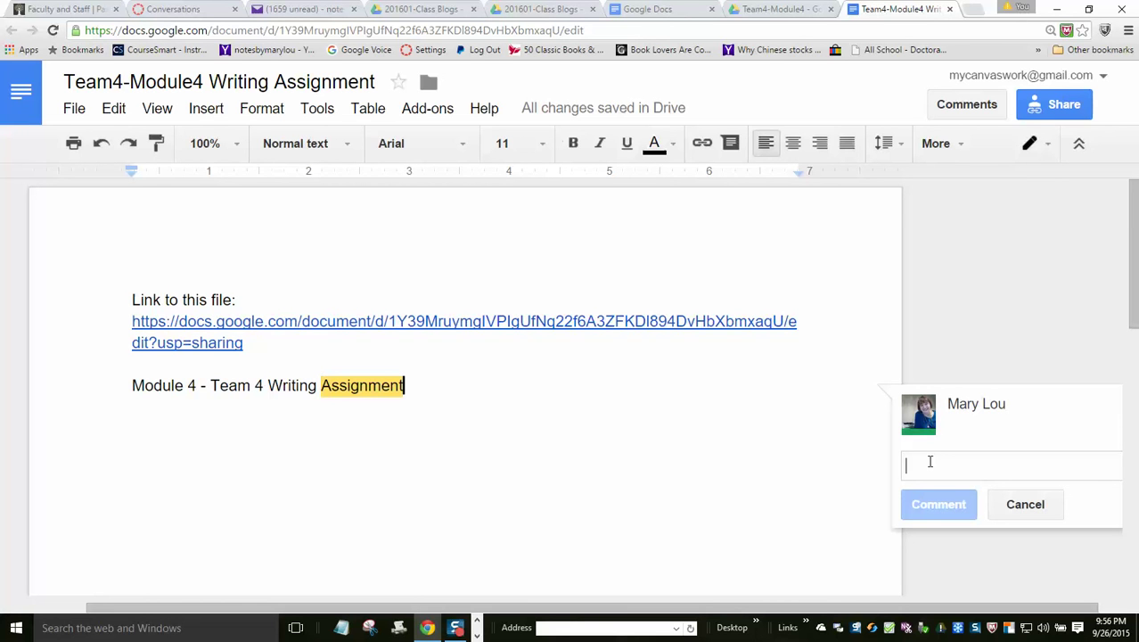
{"action": "mouse_move", "coordinate": [980, 409]}
{"action": "type", "text": "Go"}
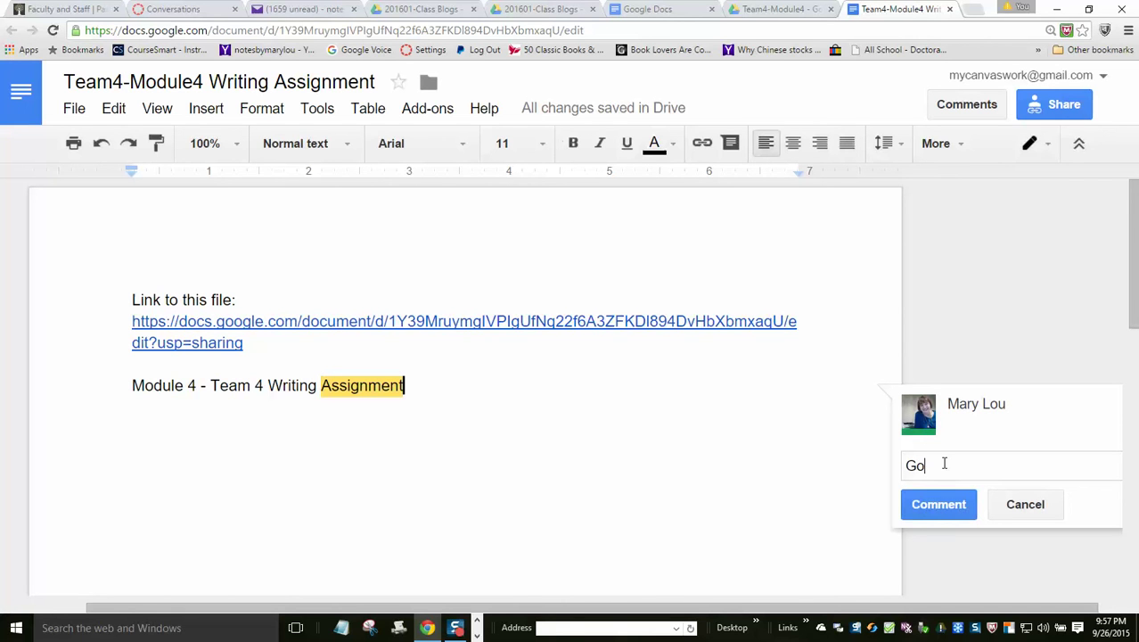
{"action": "type", "text": "od start"}
{"action": "left_click", "coordinate": [940, 504]}
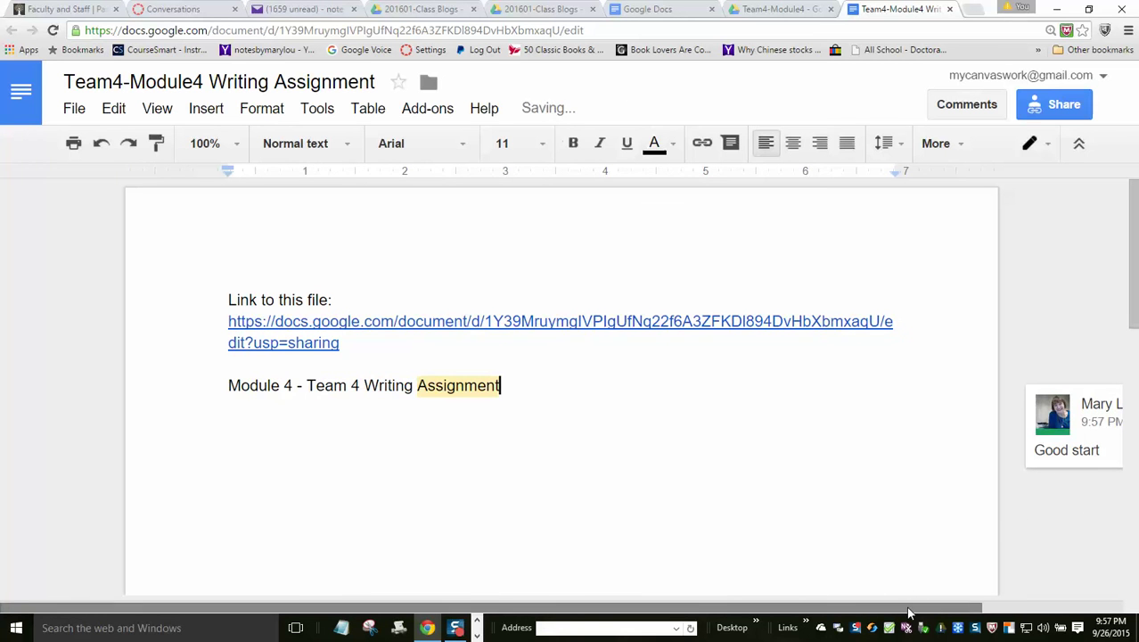
{"action": "left_click_drag", "start_coordinate": [911, 608], "coordinate": [984, 615]}
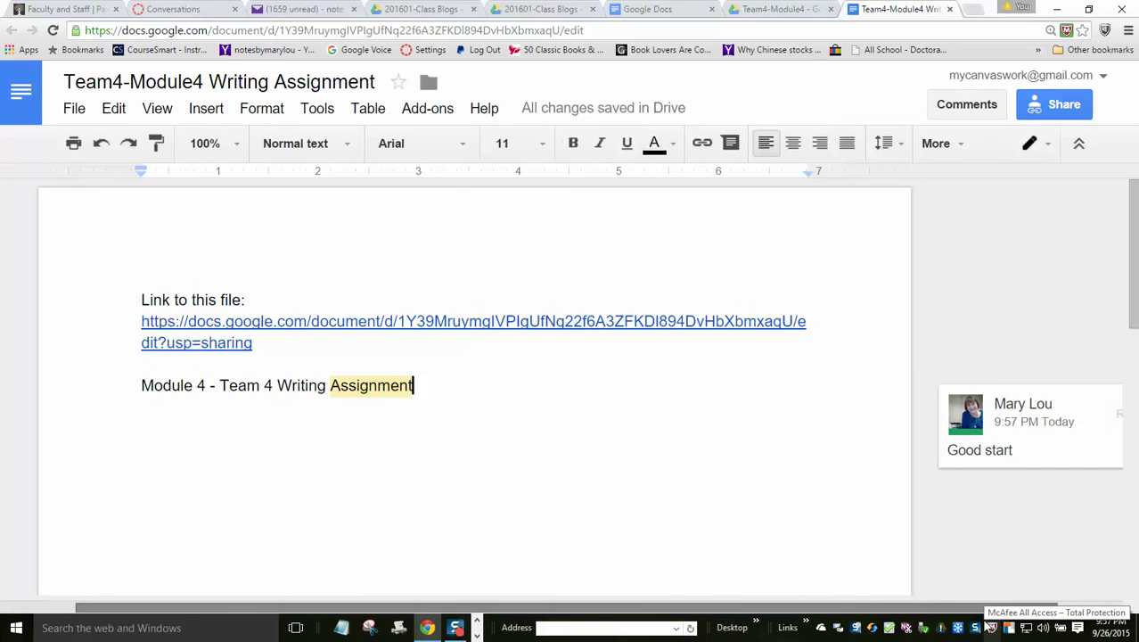